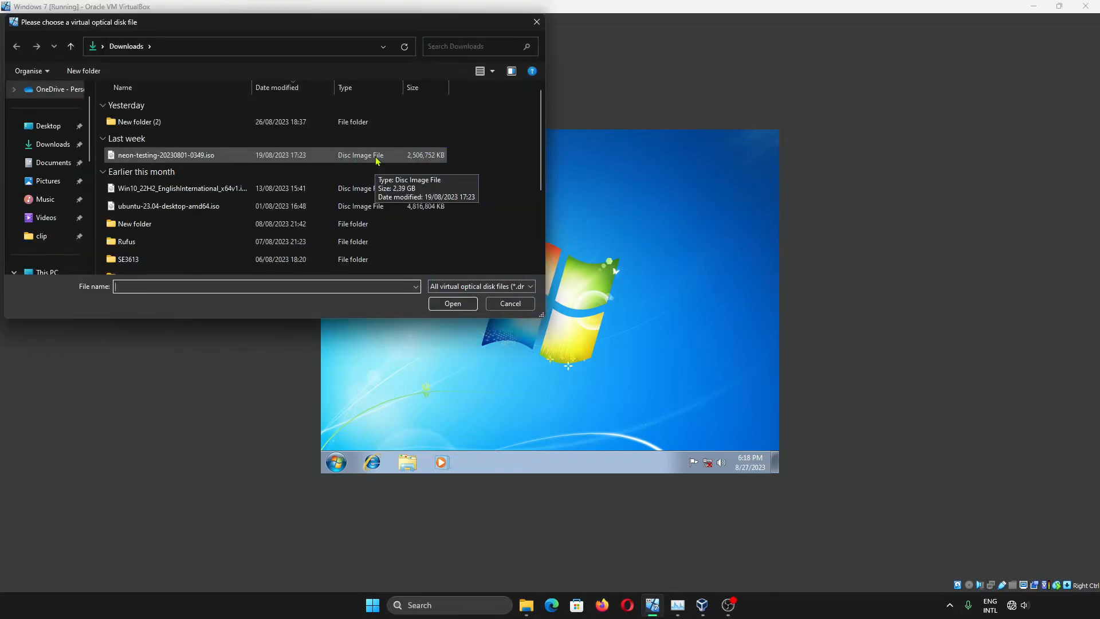
Mount neon-testing-20230801-0349.iso from Downloads in the Windows 7 VM's optical drive
double_click(376, 155)
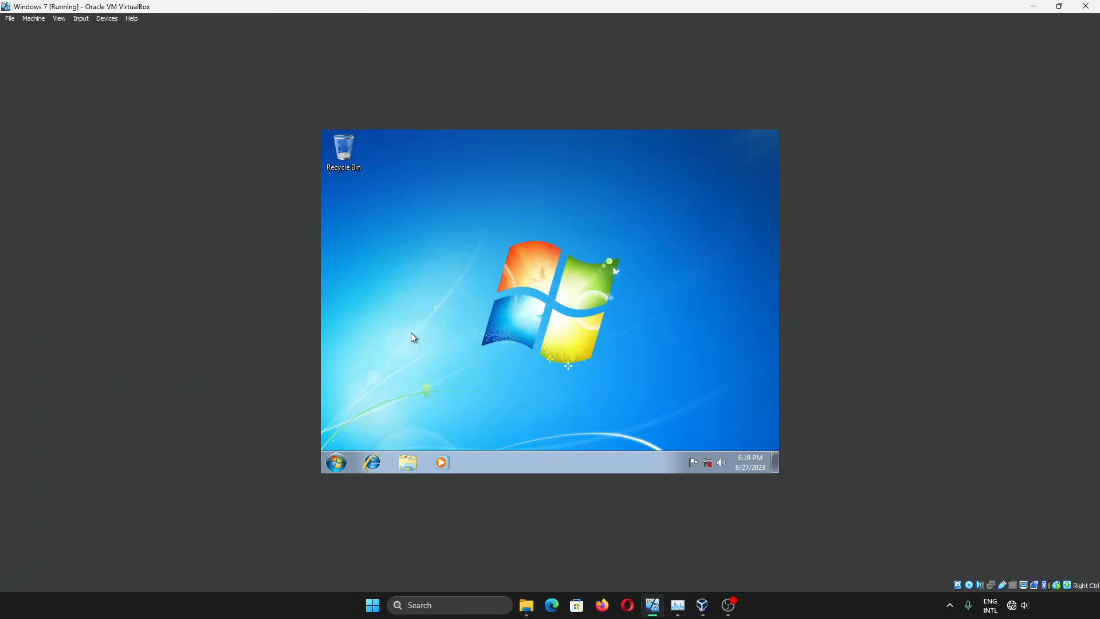
Check Local Disk (C:) size and free space in Explorer's Computer view
click(408, 461)
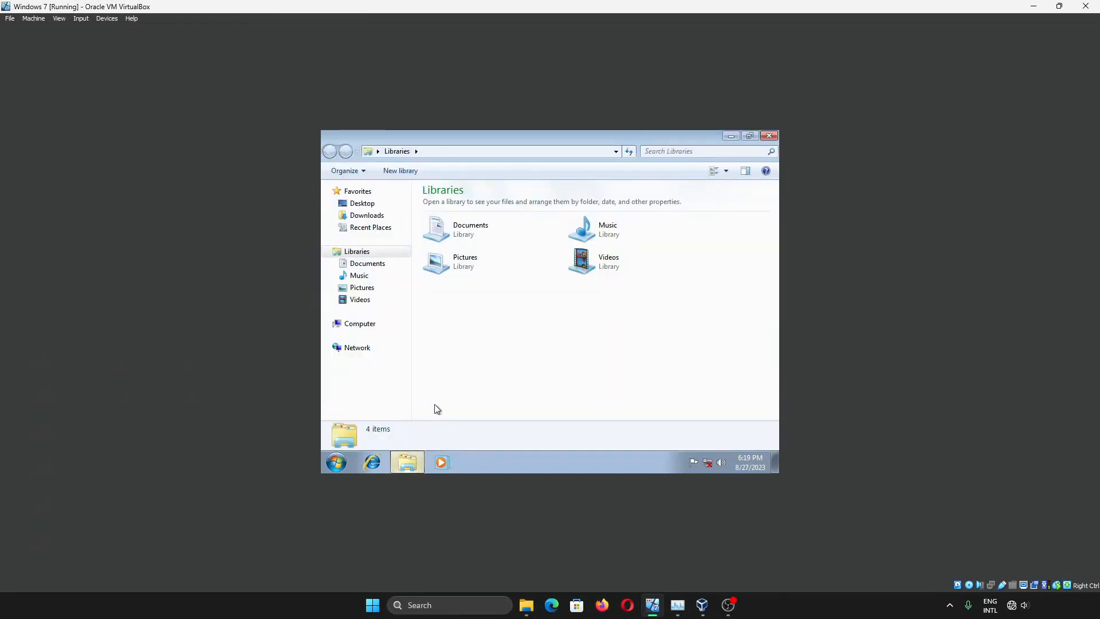
click(359, 325)
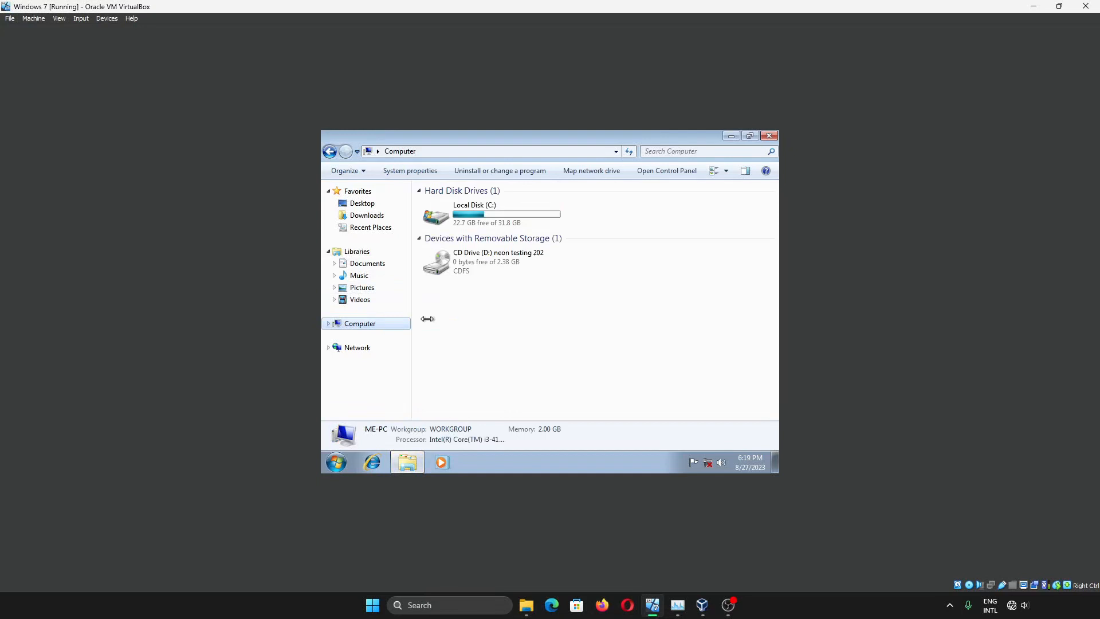
click(490, 216)
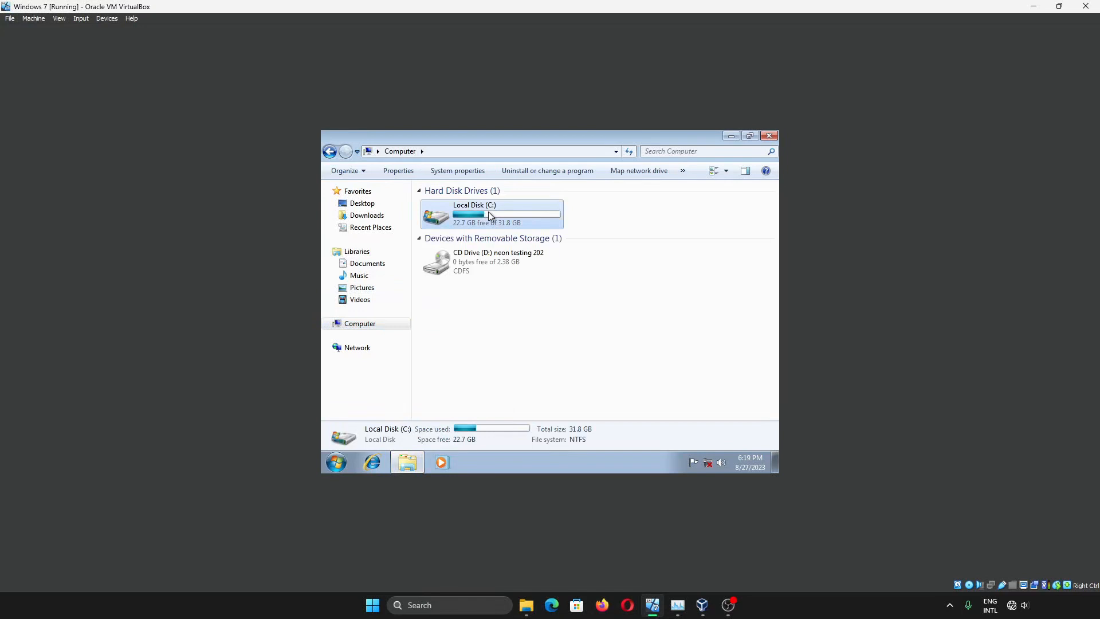
click(583, 210)
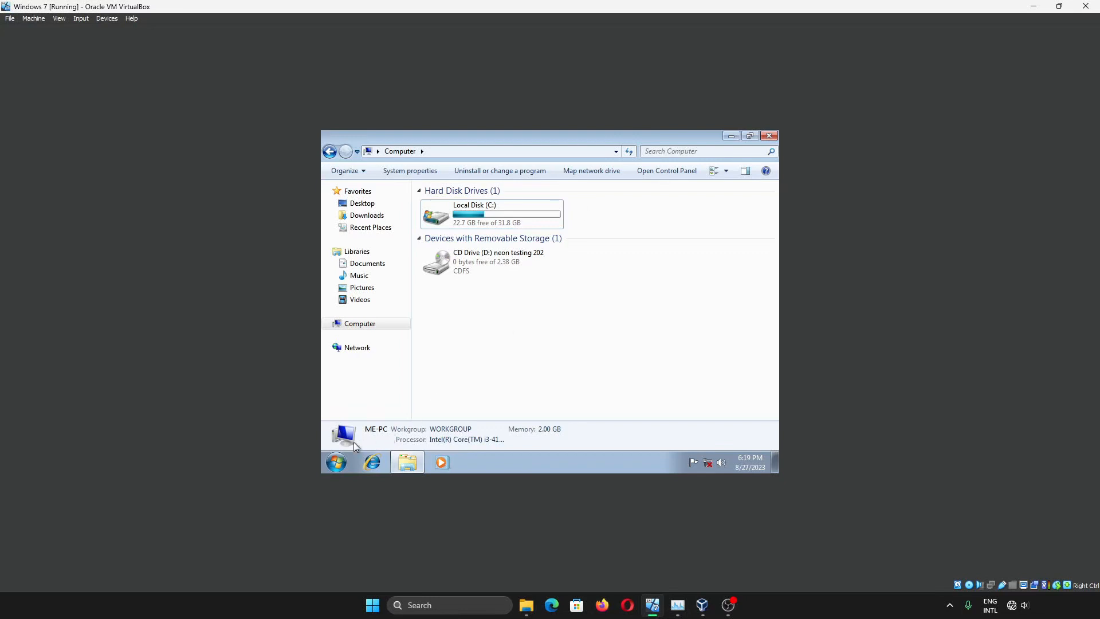
Launch 'Create and format hard disk partitions' by searching 'disk' in the Start menu
click(338, 462)
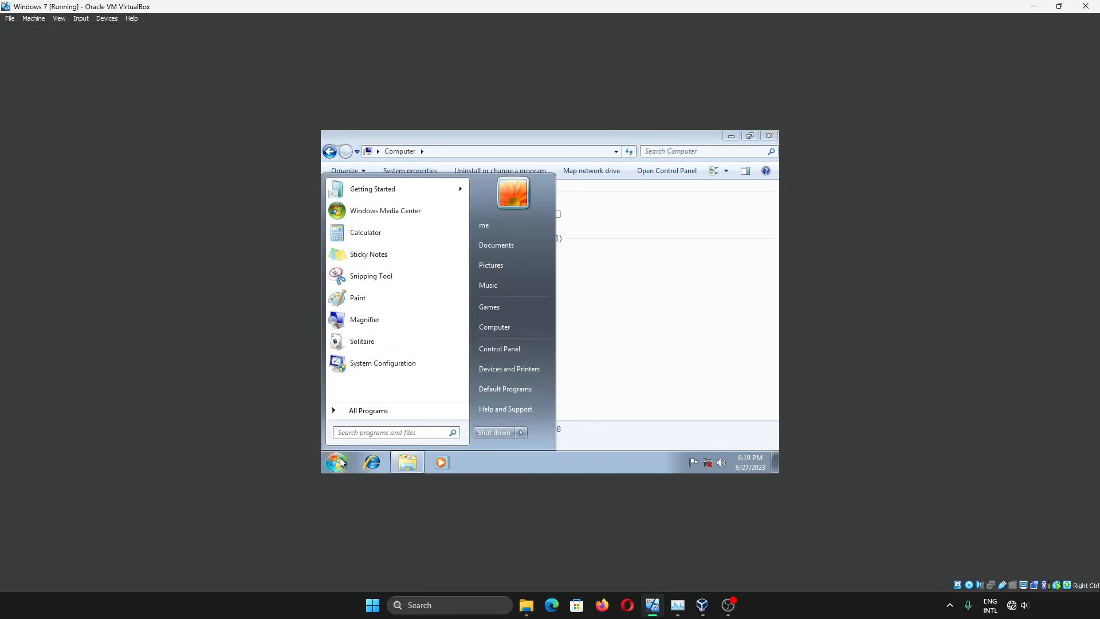
text(disk)
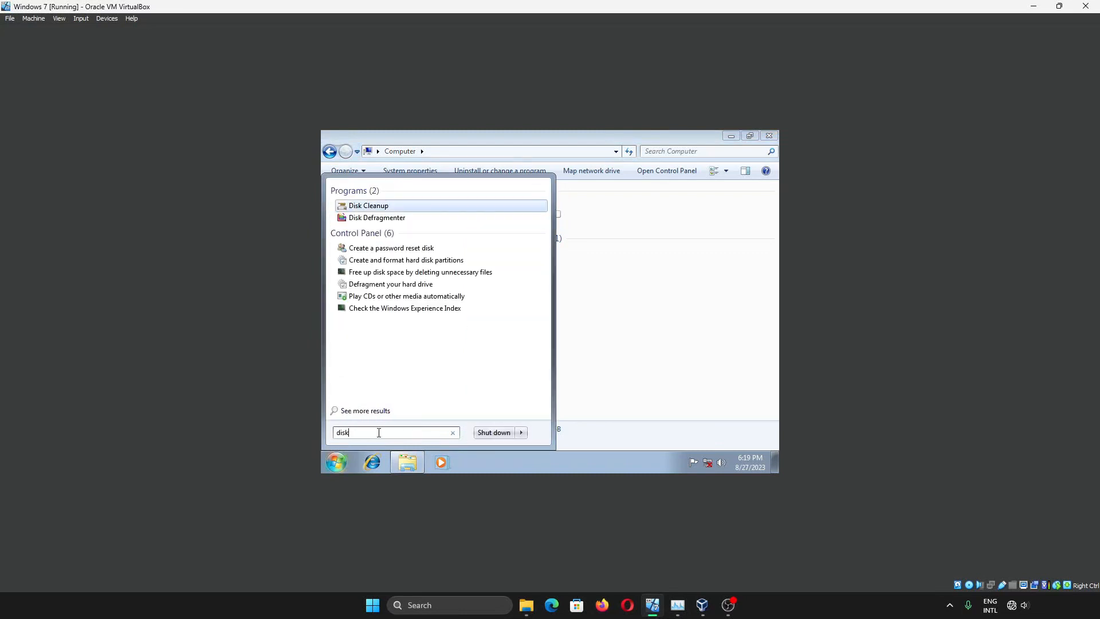
key(Down)
key(Down)
key(Down)
key(Return)
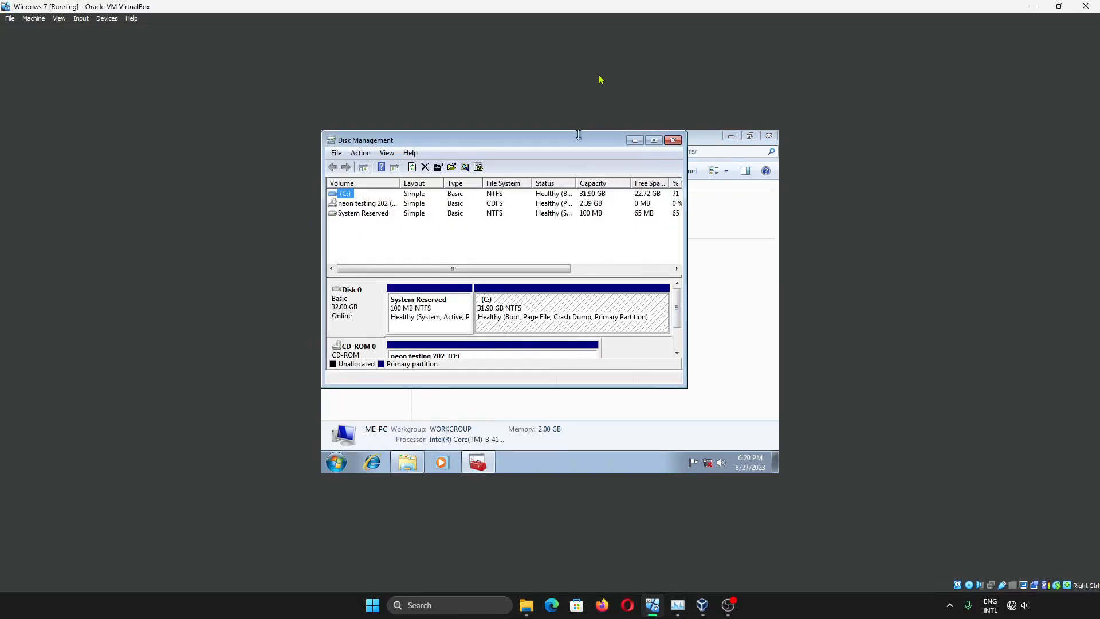
Maximize Disk Management and shrink the C: volume by 15000 MB
click(656, 140)
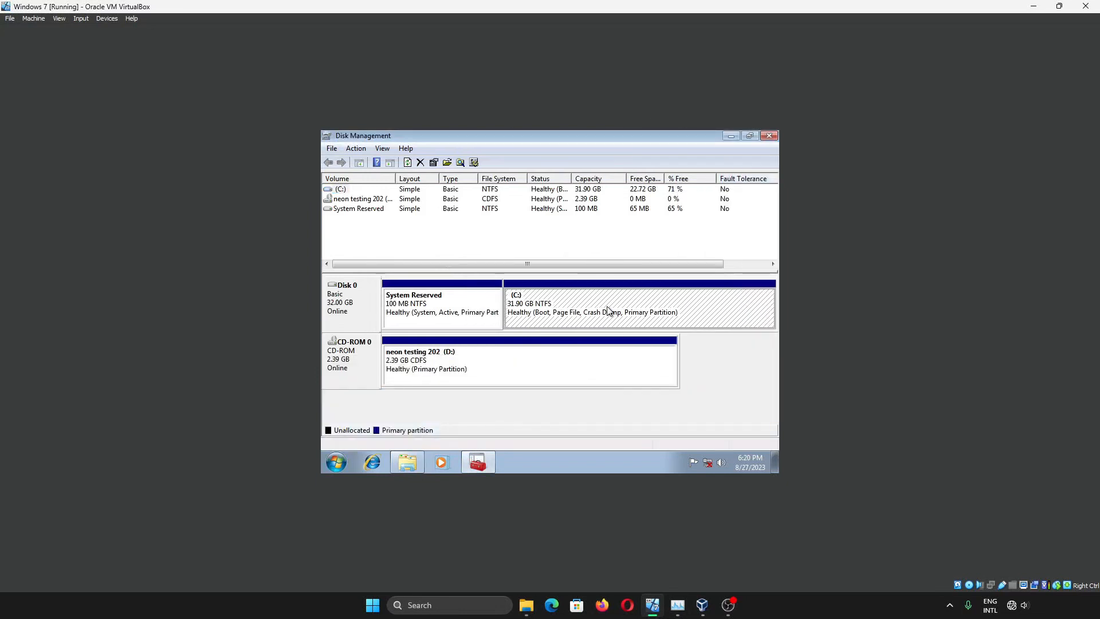
right_click(328, 192)
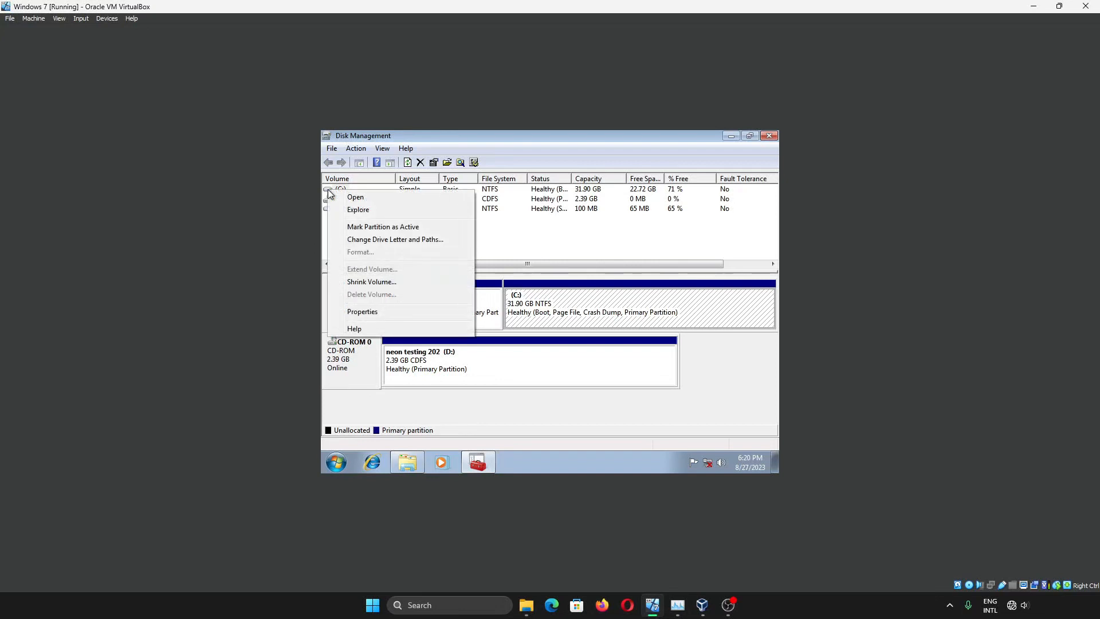
click(371, 282)
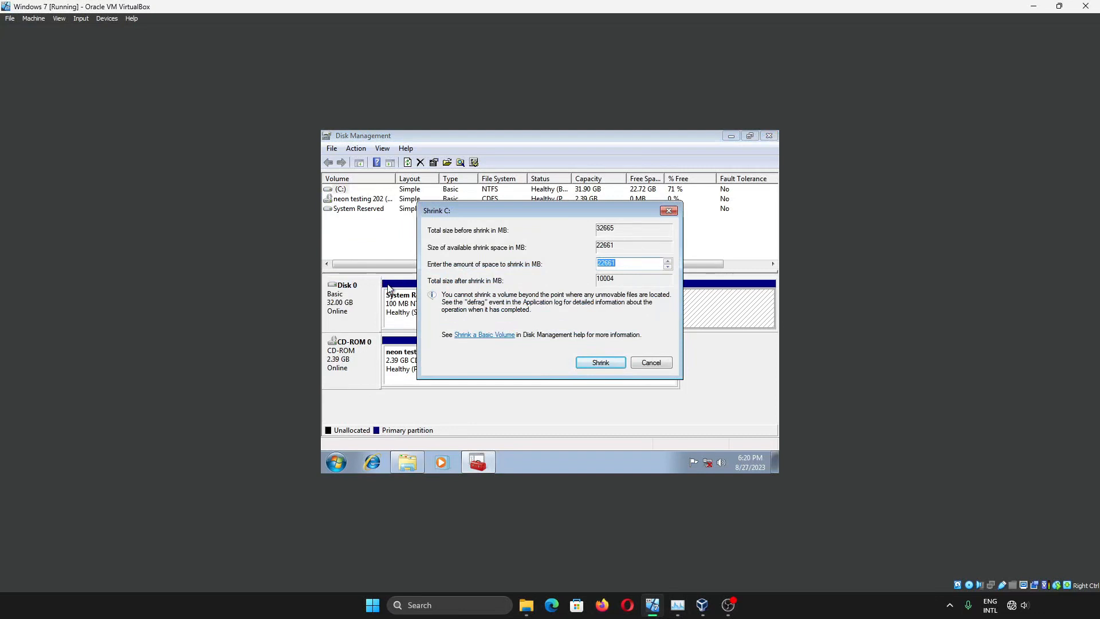
text(15000)
click(612, 363)
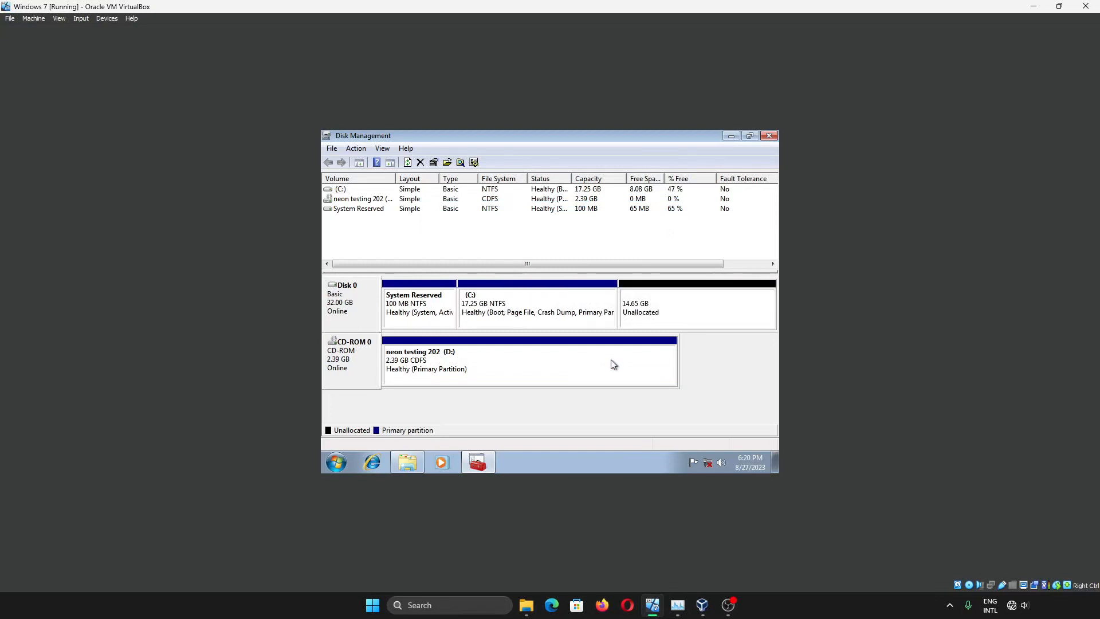
Extend C: over the 14.65 GB unallocated space, restoring it to 31.90 GB
click(544, 320)
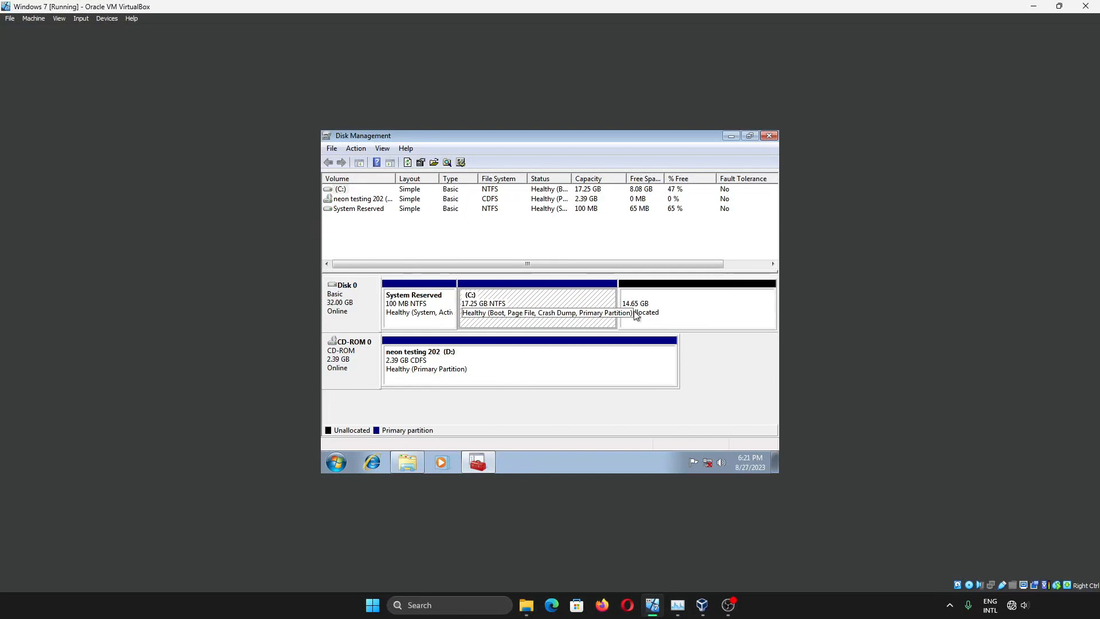
click(692, 316)
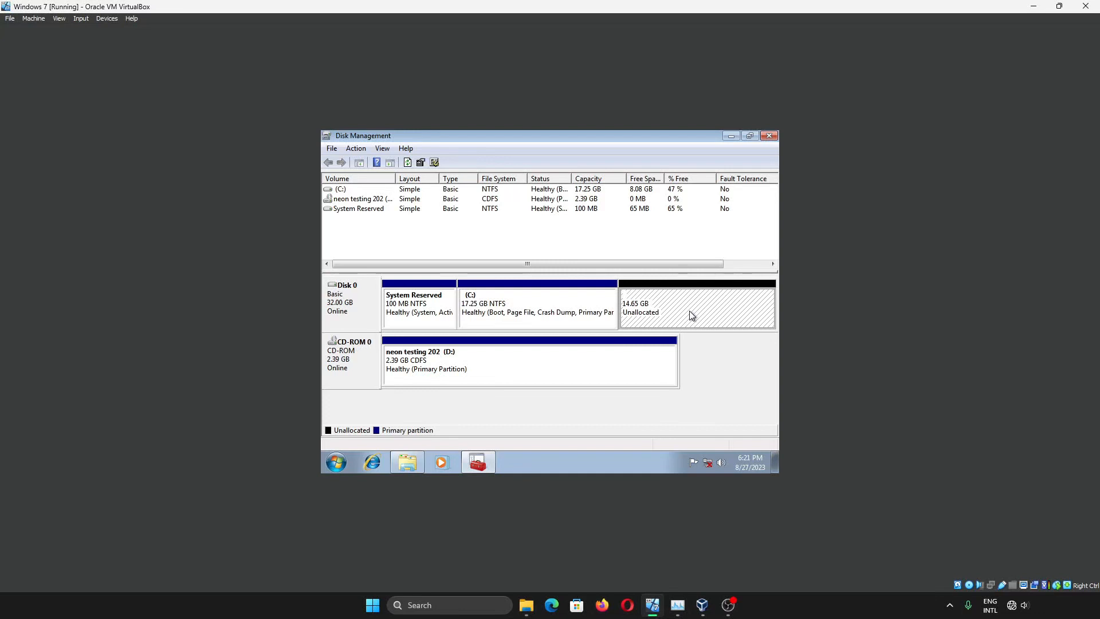
click(543, 316)
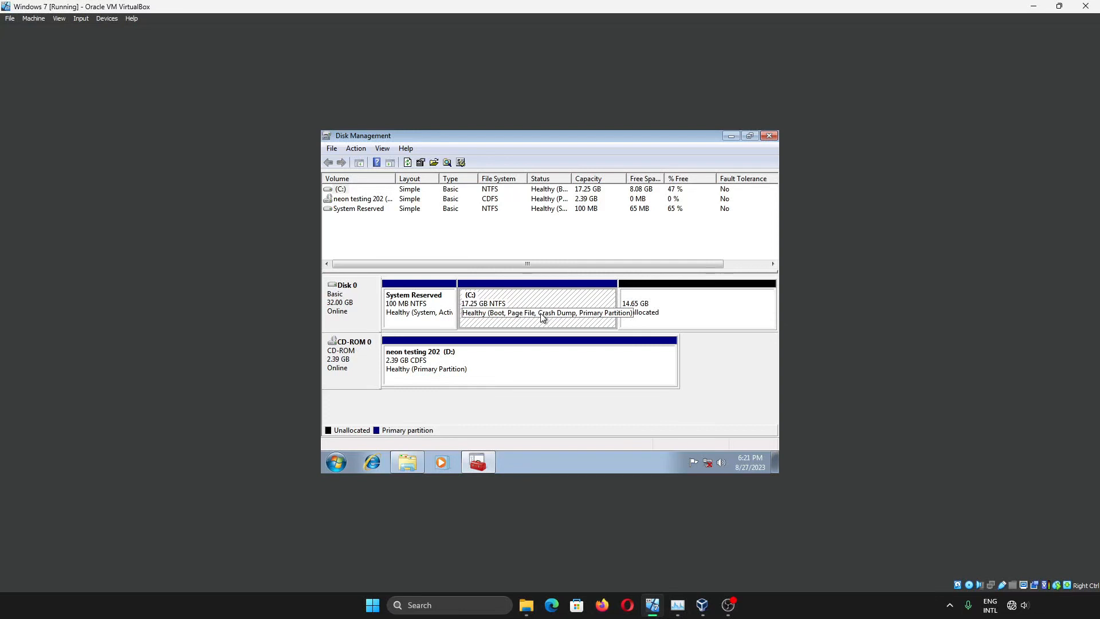
right_click(543, 317)
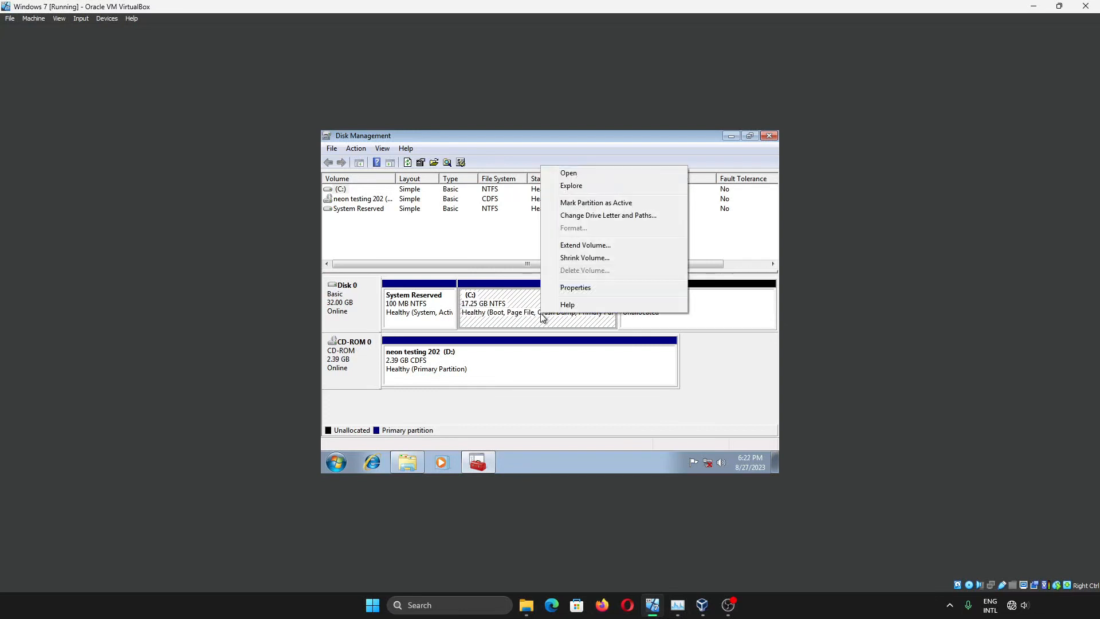
click(562, 245)
click(545, 403)
click(544, 404)
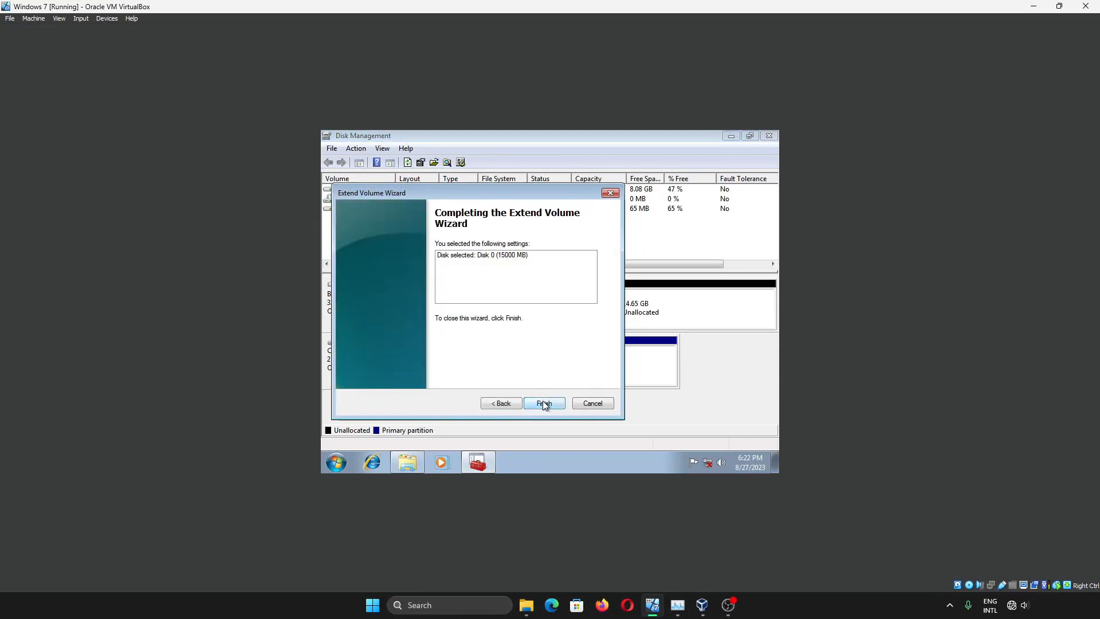
click(545, 404)
right_click(633, 289)
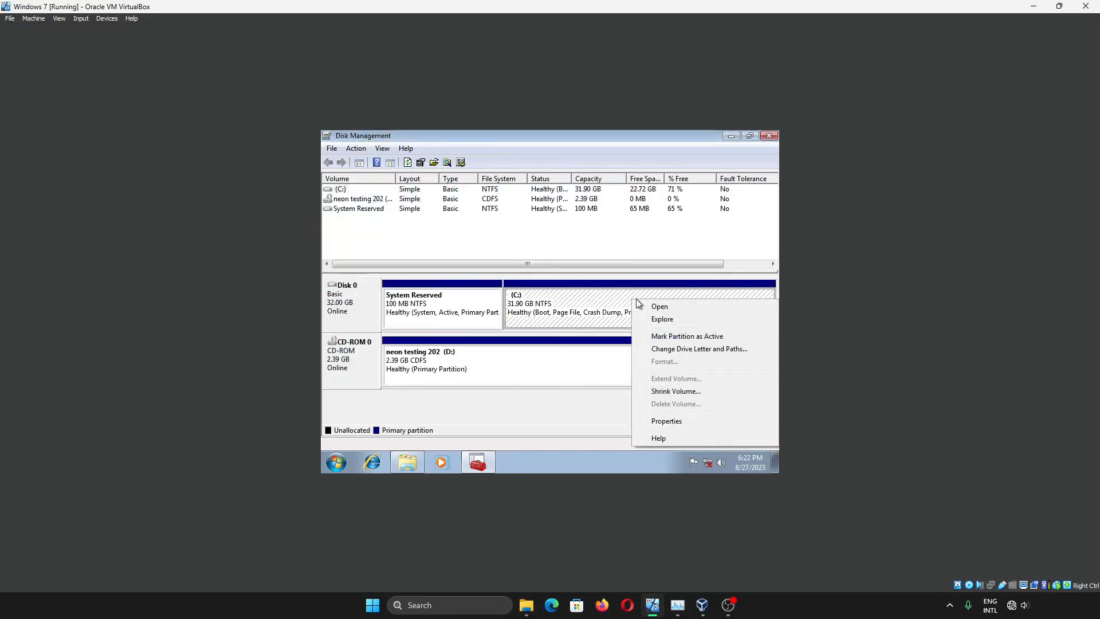
Shrink C: by 15000 MB again and select the new 14.65 GB unallocated block
click(666, 389)
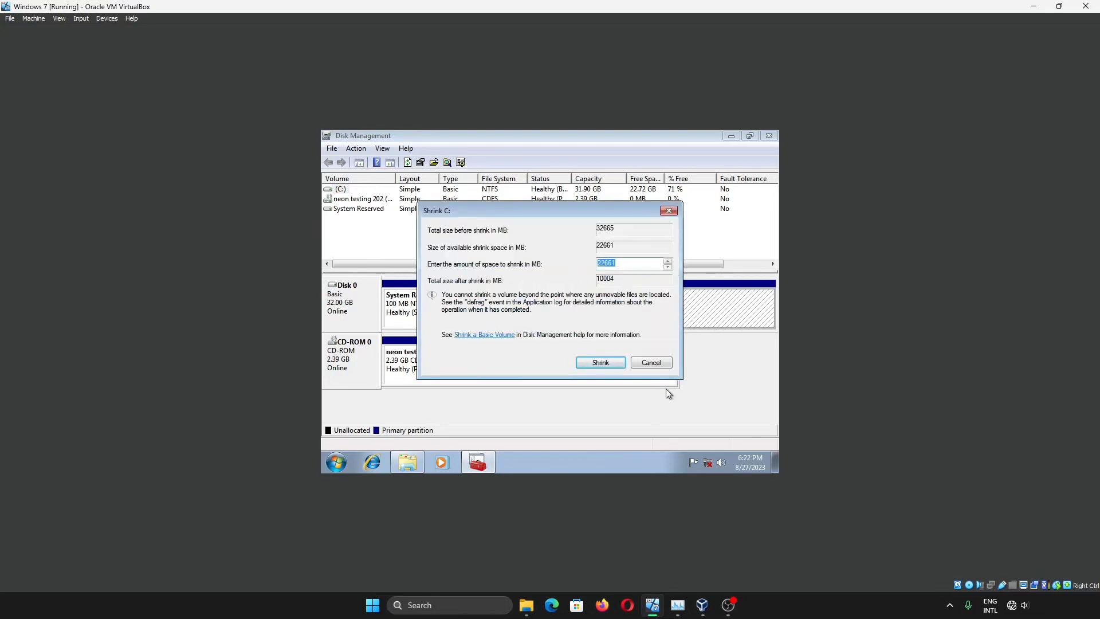
text(15000)
key(Return)
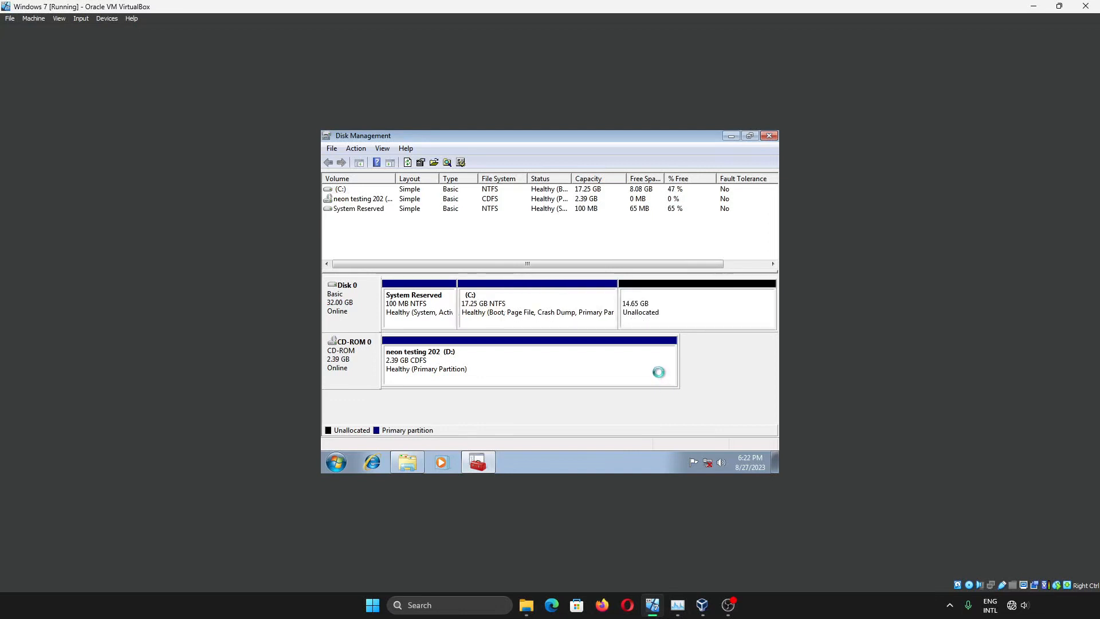
click(660, 310)
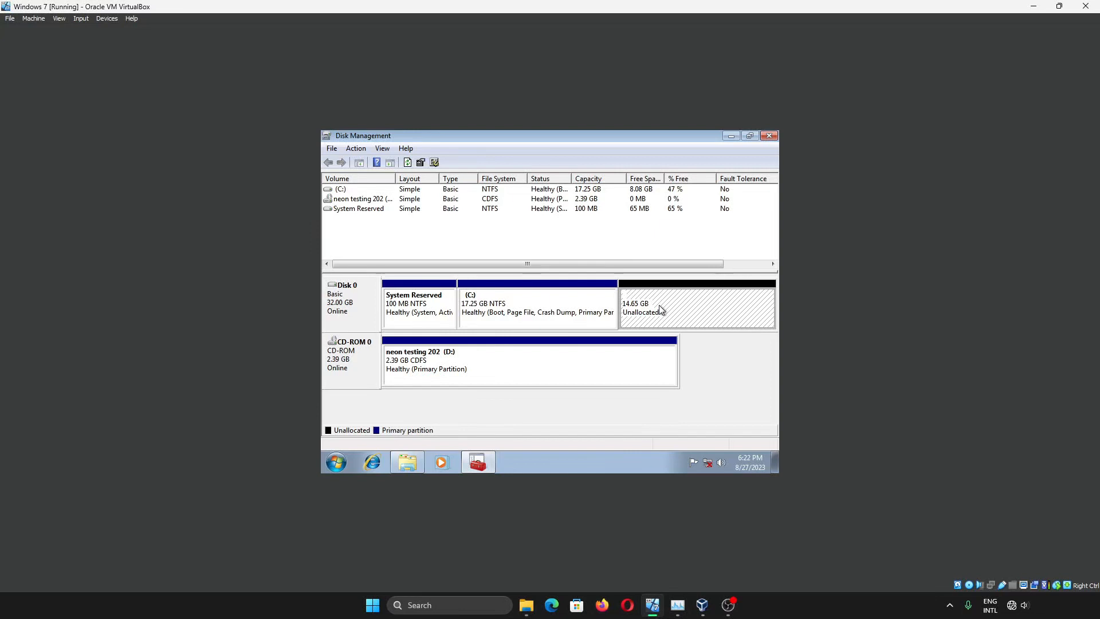
Close Disk Management and Computer, then check the mounted disc under Devices > Optical Drives
click(770, 138)
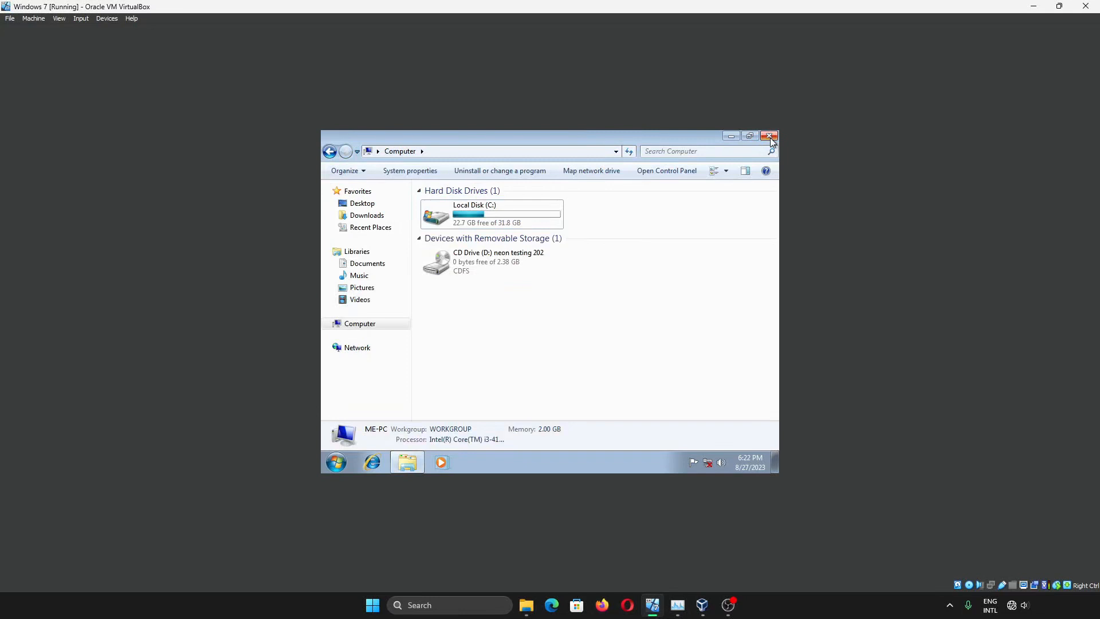
click(770, 137)
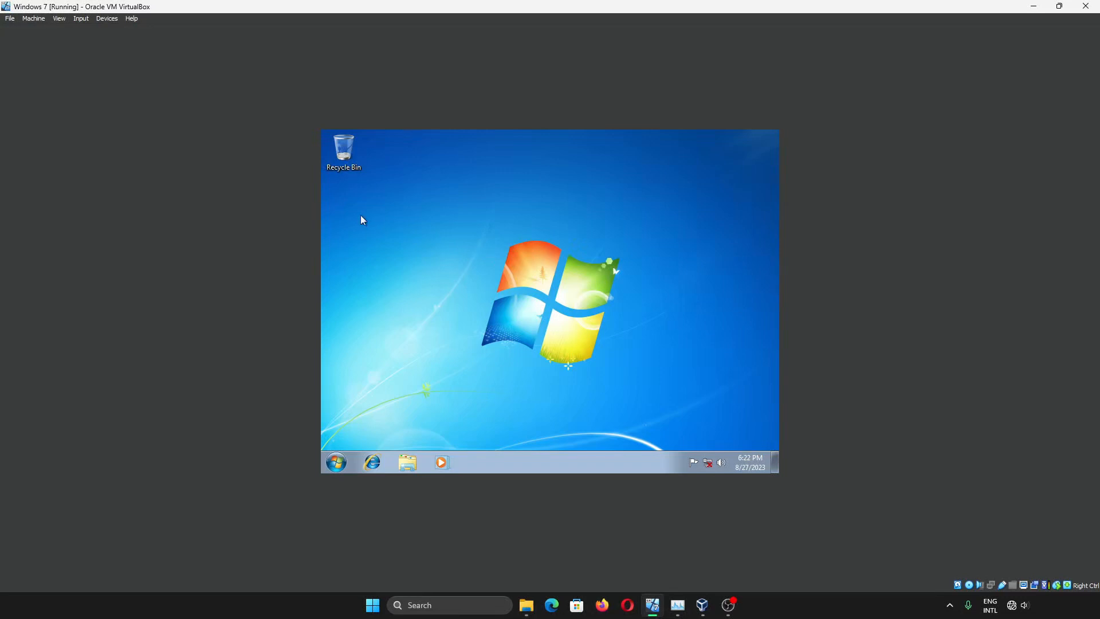
click(107, 19)
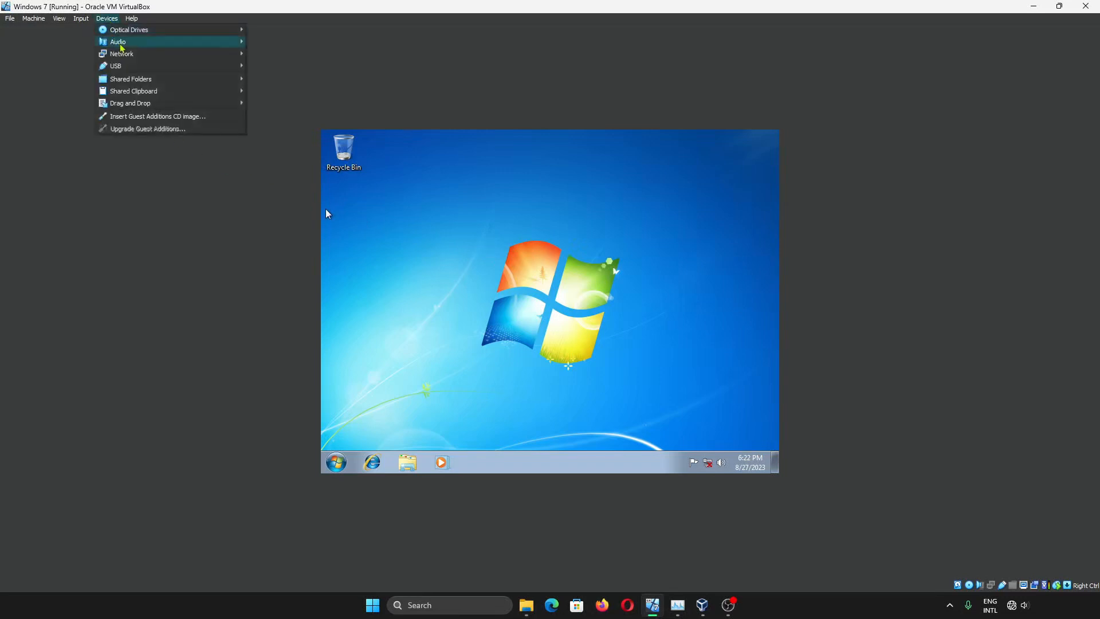
mouse_move(174, 31)
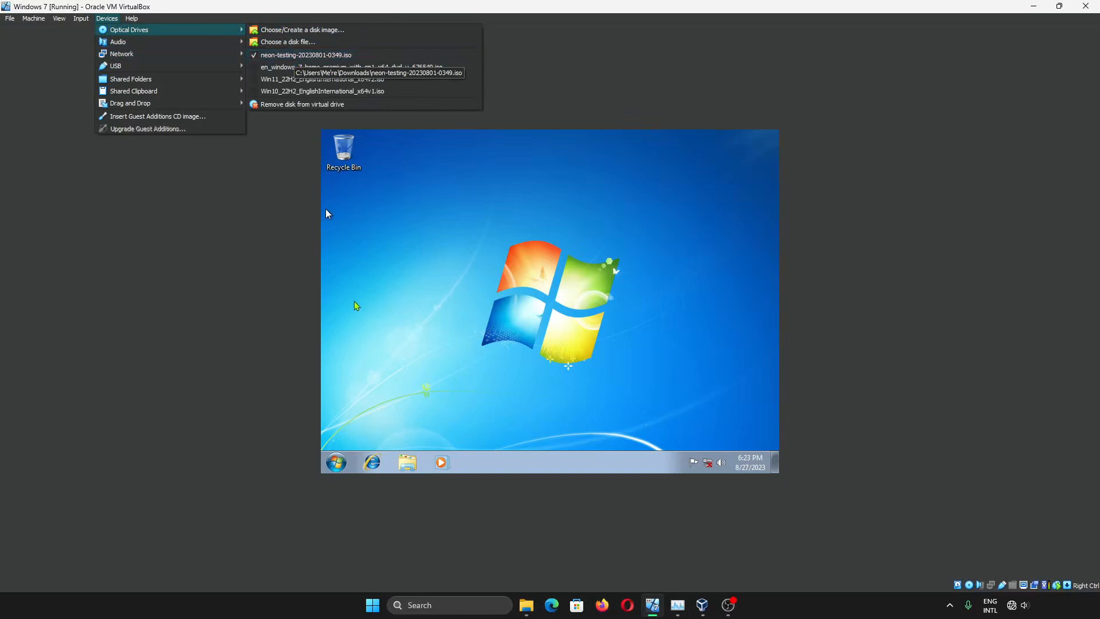
click(294, 57)
Restart the Windows 7 guest from the Start menu's shut-down options
click(339, 464)
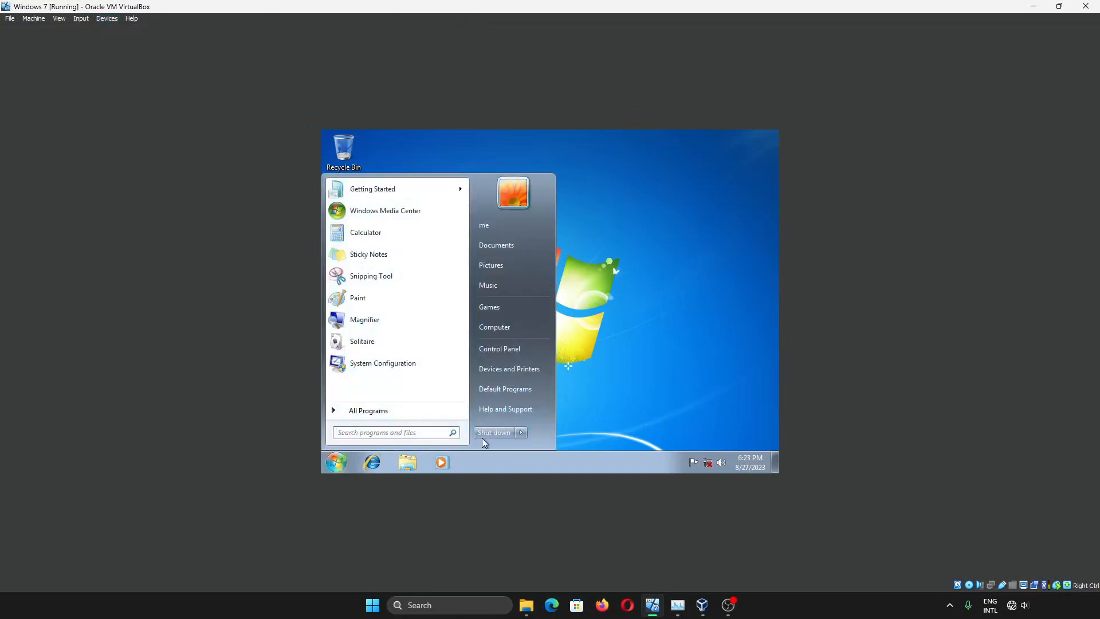
mouse_move(521, 433)
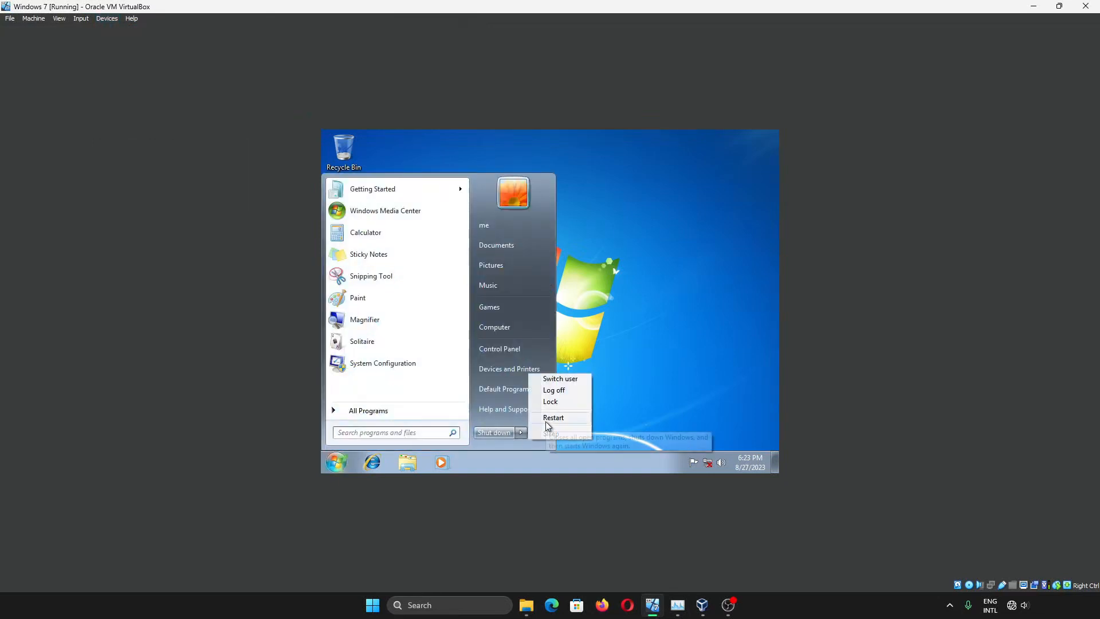
click(546, 420)
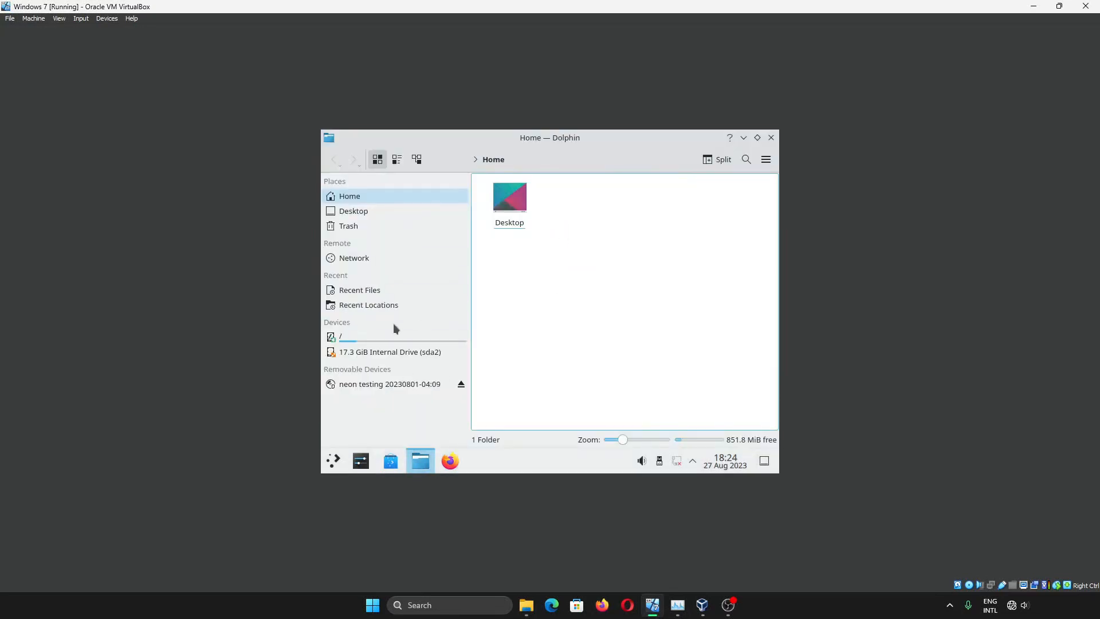
View About this System (KDE neon Testing Edition, Plasma 5.27.6) in System Settings, then close it
click(361, 461)
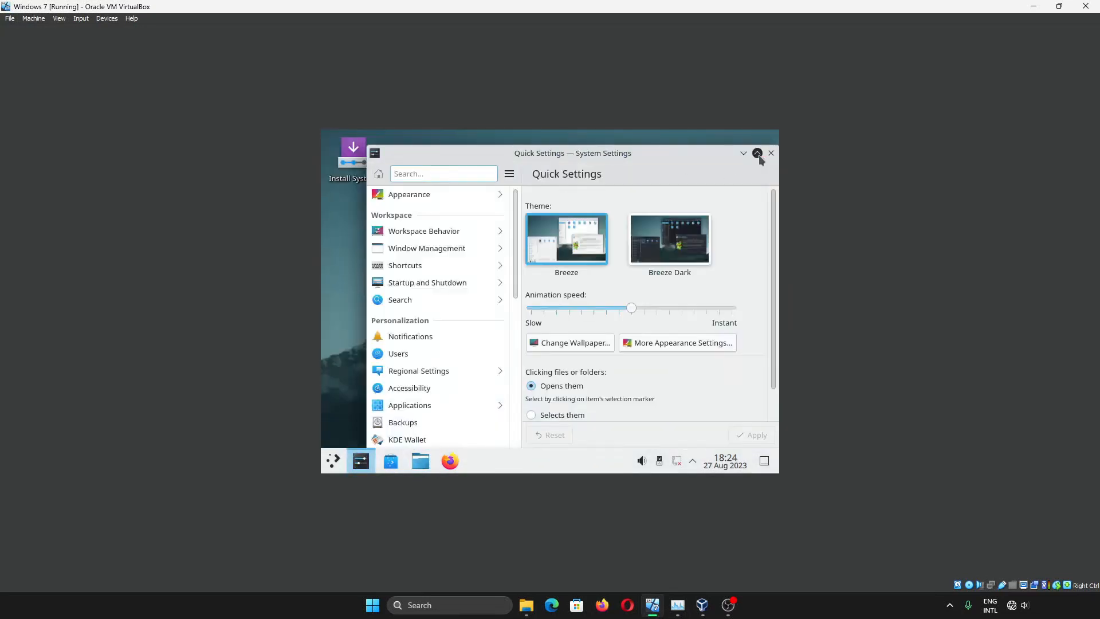
scroll(390, 344, down, 10)
click(374, 412)
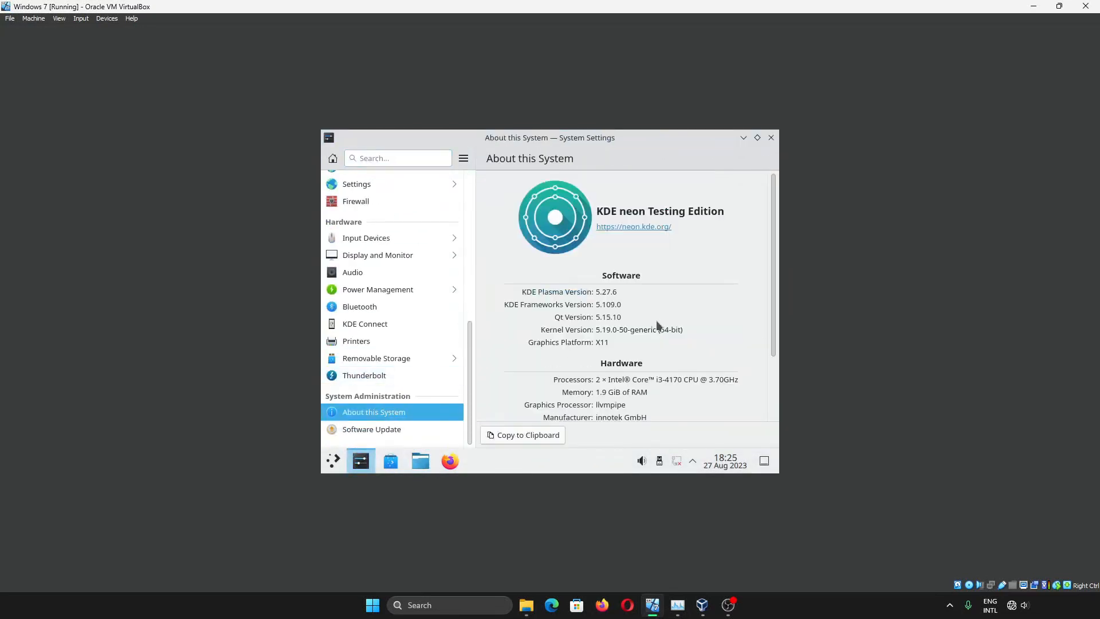
scroll(402, 355, up, 10)
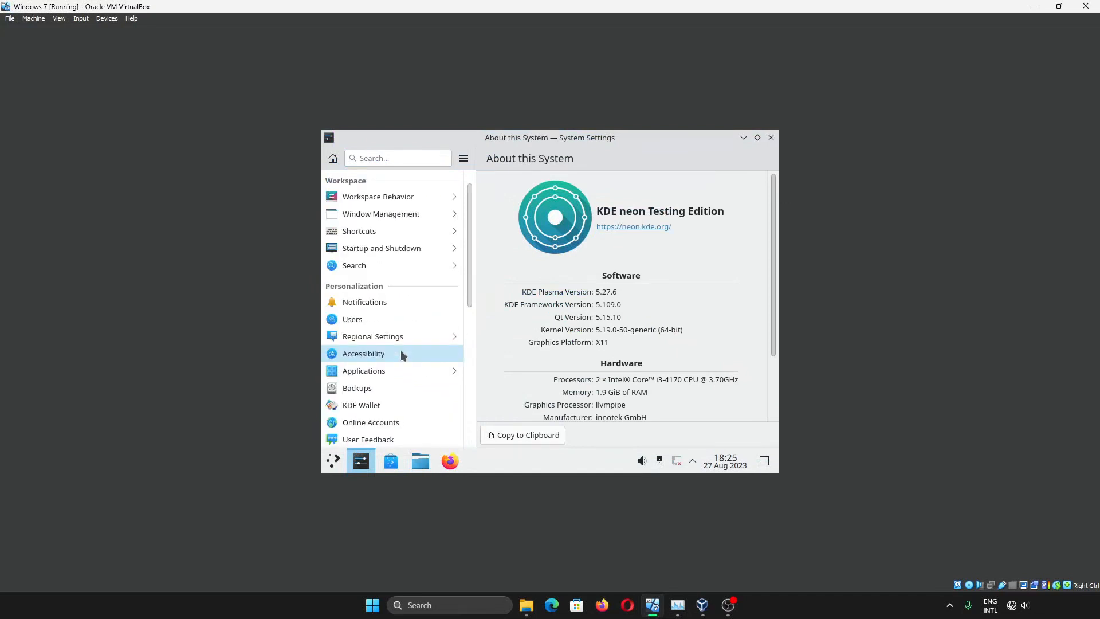
click(771, 138)
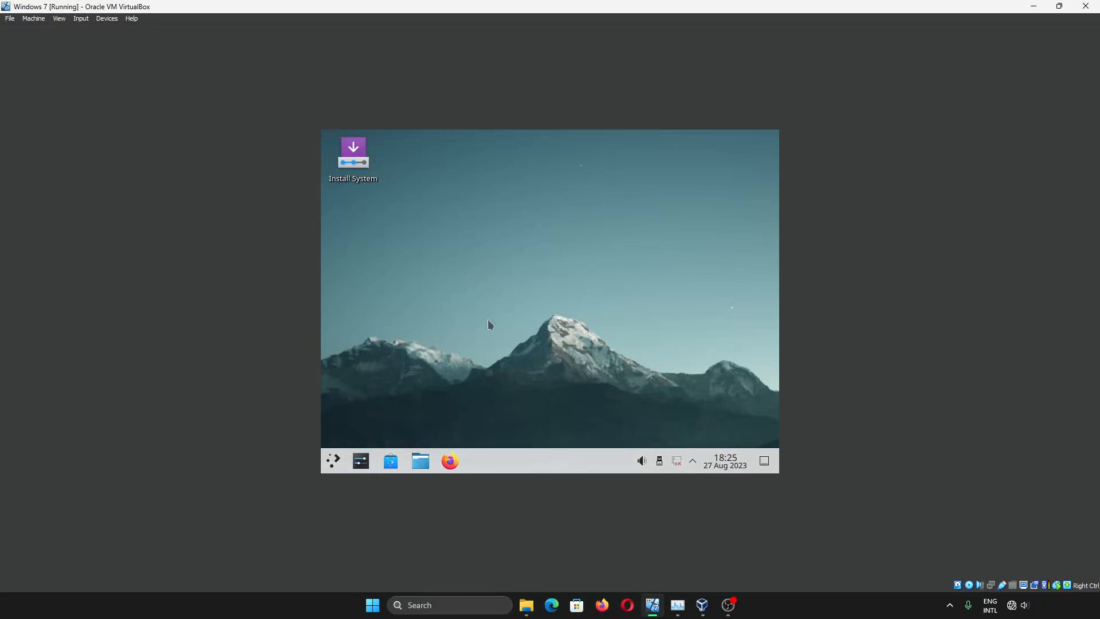
Run the installer with New York time zone and English (US) layout, choosing manual partitioning
click(365, 175)
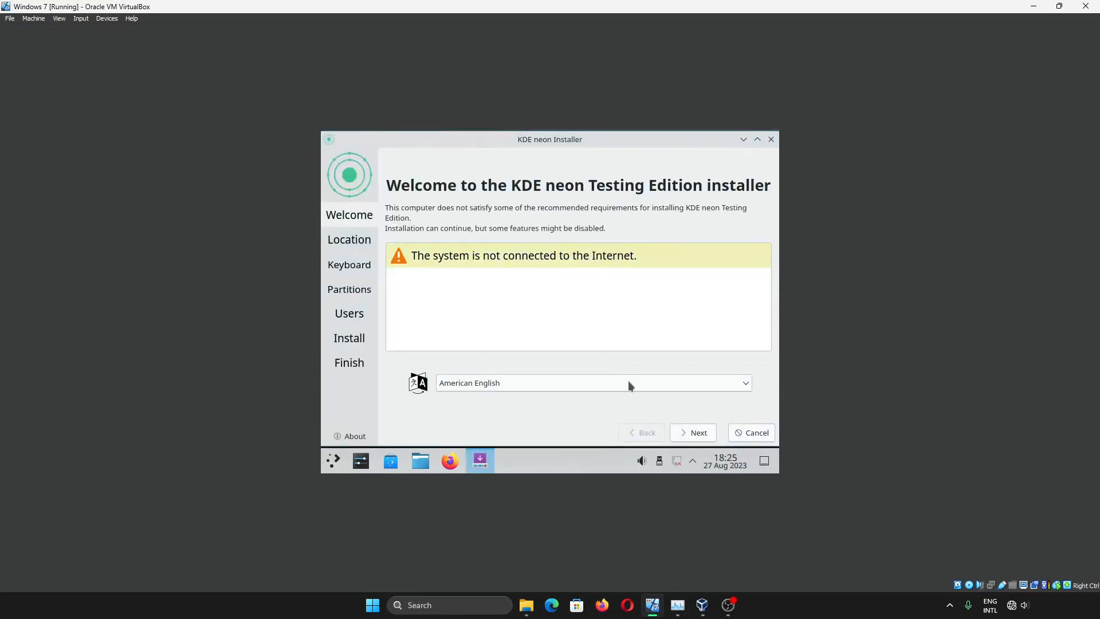
click(703, 433)
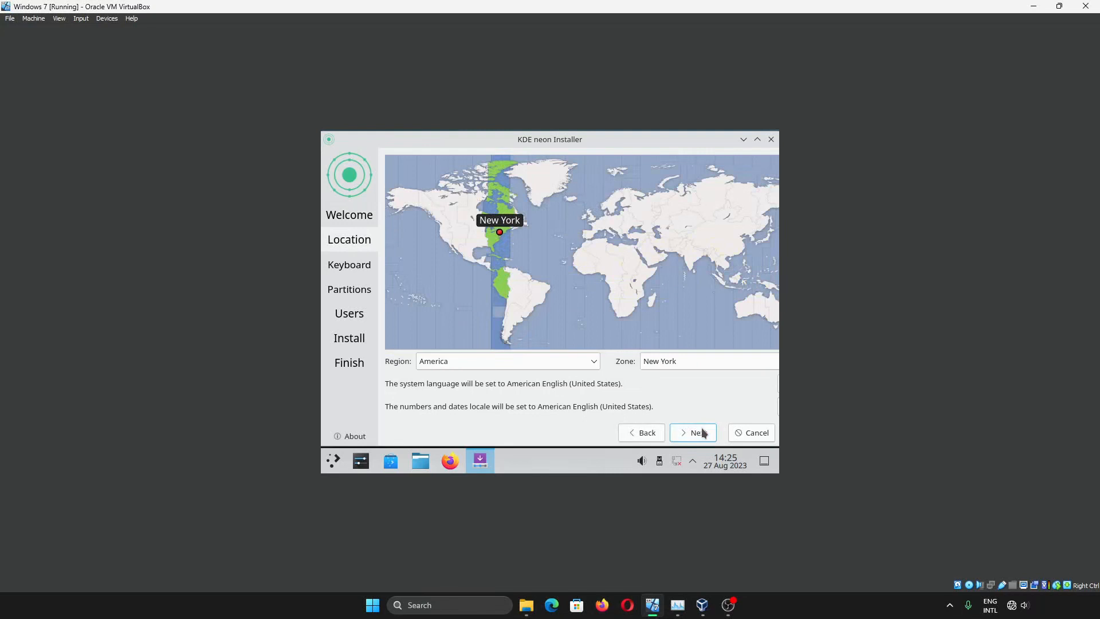
click(704, 433)
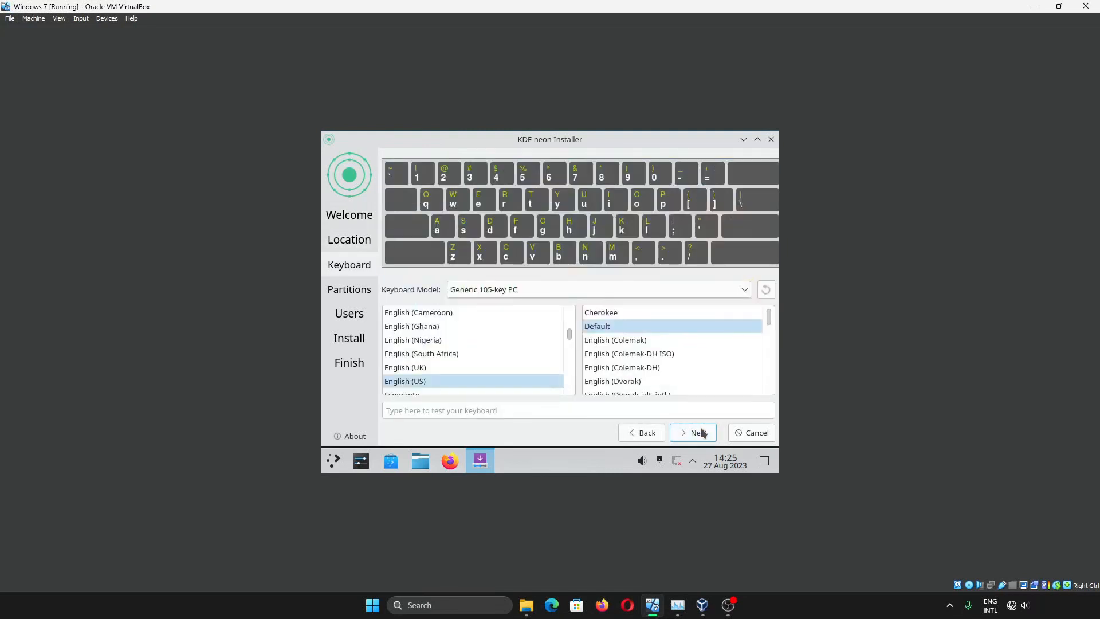
click(704, 433)
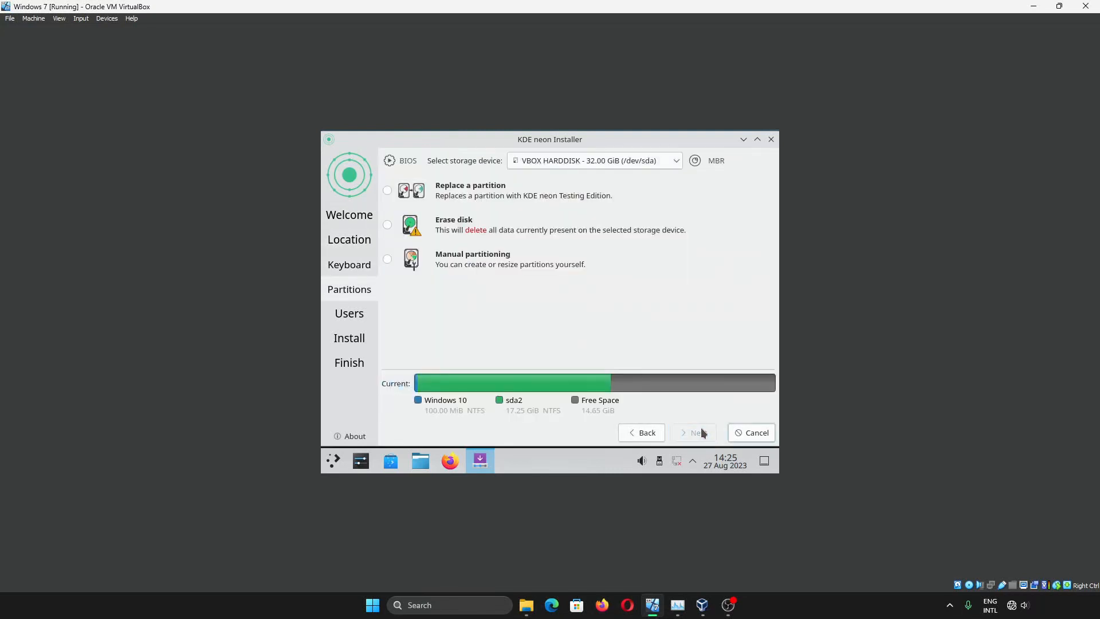
click(631, 164)
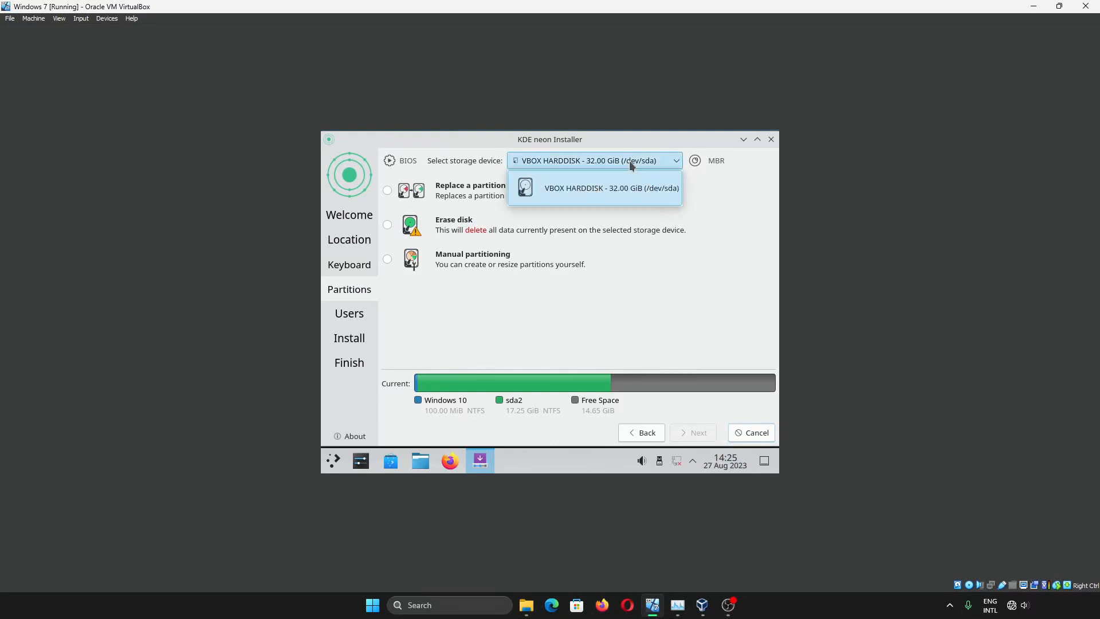
click(630, 164)
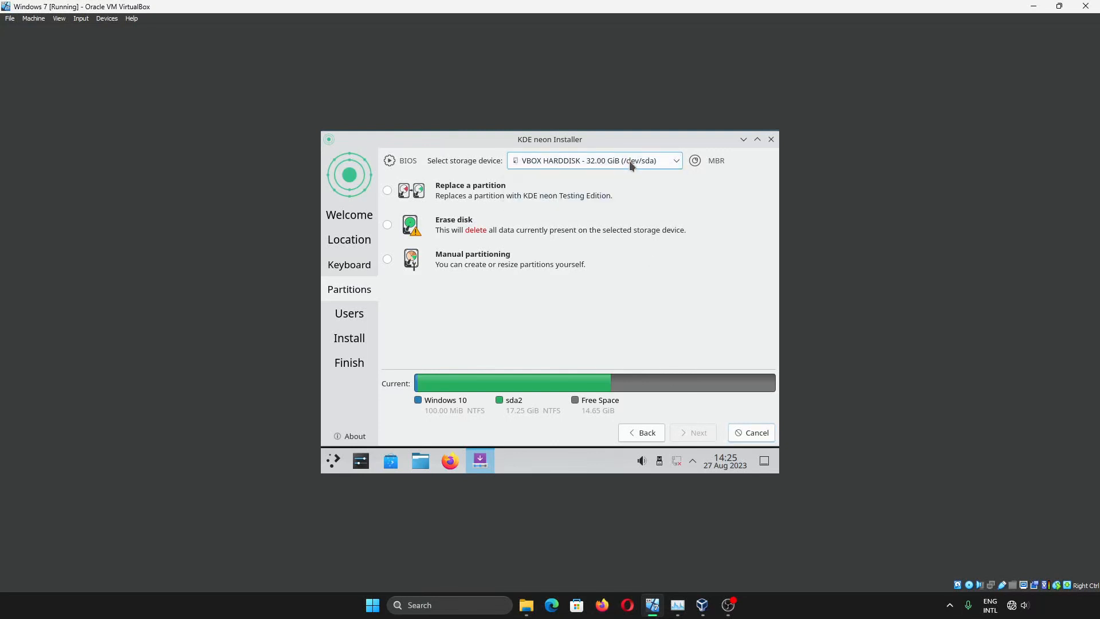
click(500, 263)
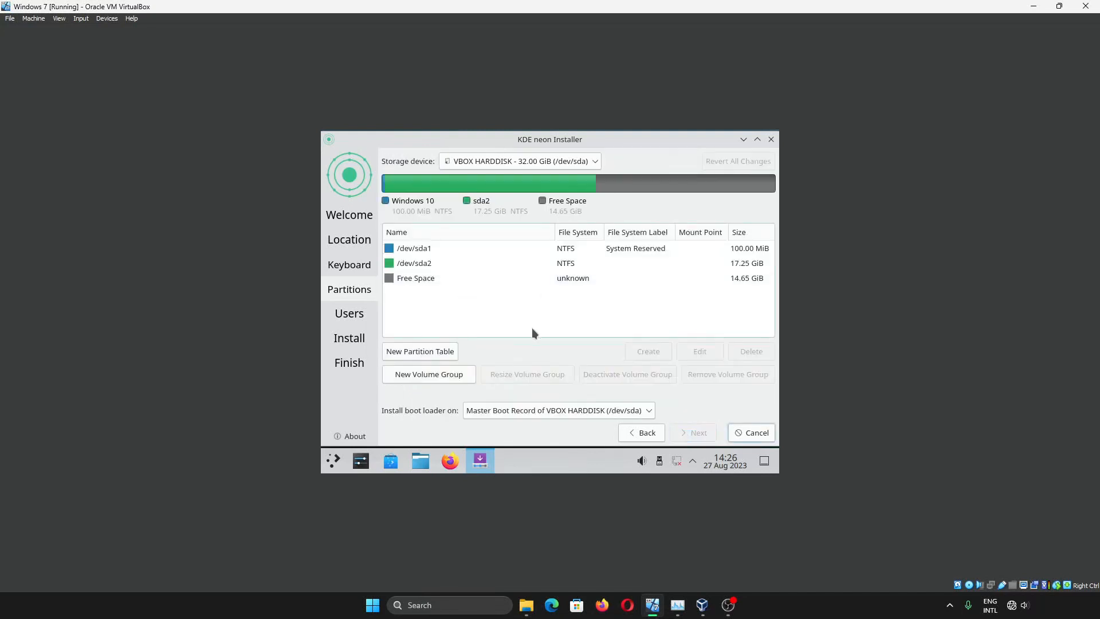
Review the storage devices, go back to the Keyboard page, and close the installer
click(580, 165)
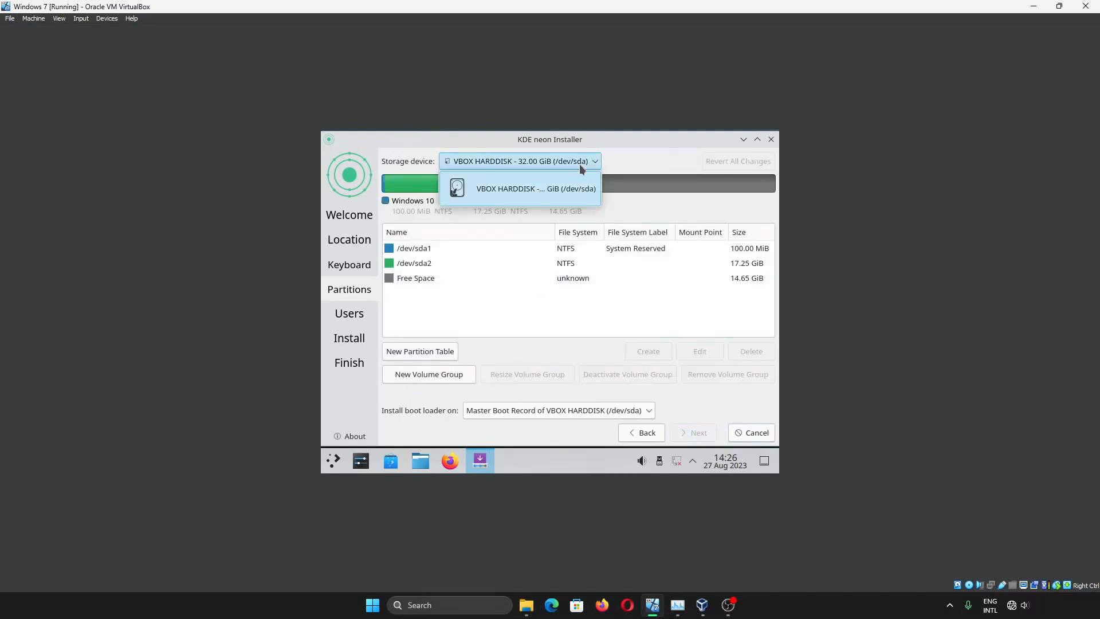
click(637, 438)
click(638, 438)
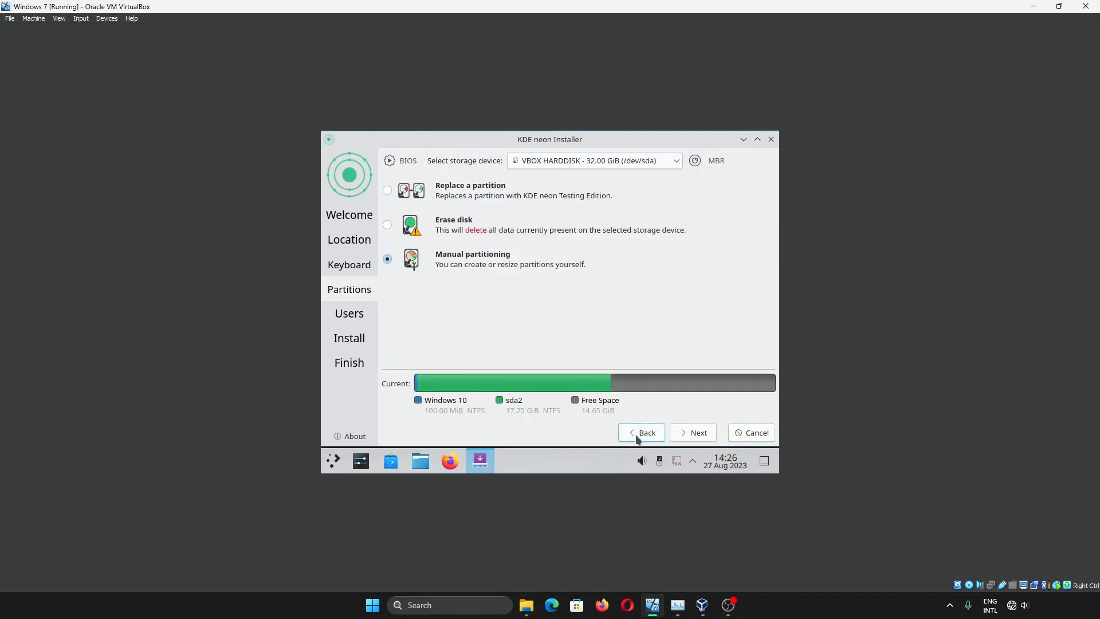
click(637, 438)
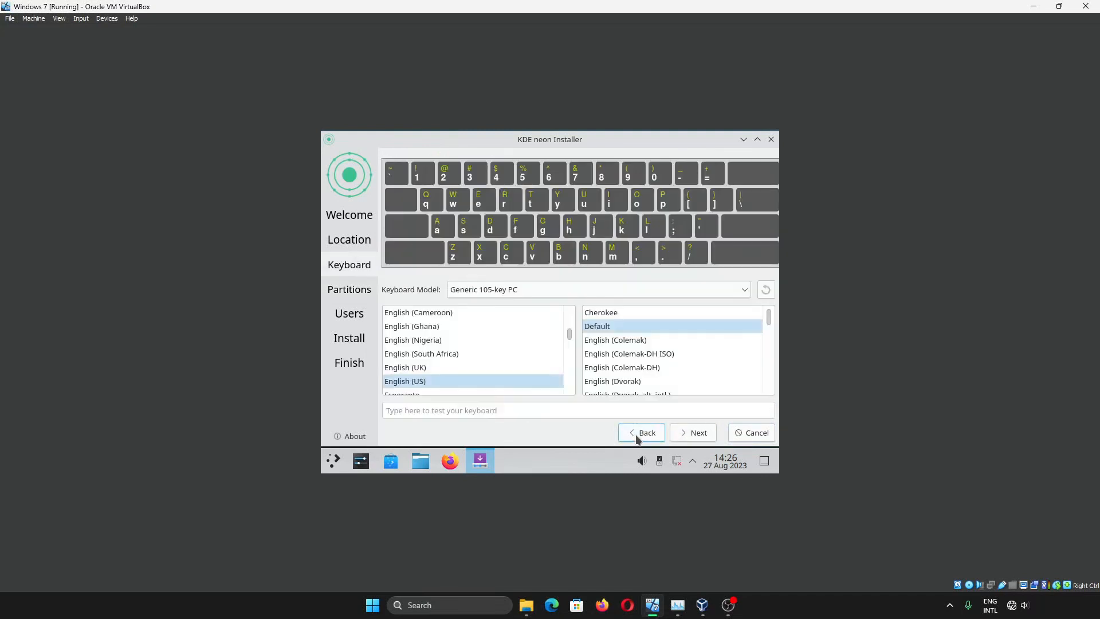
click(772, 139)
Confirm cancelling the neon installation and look at the VM's Machine settings
click(580, 291)
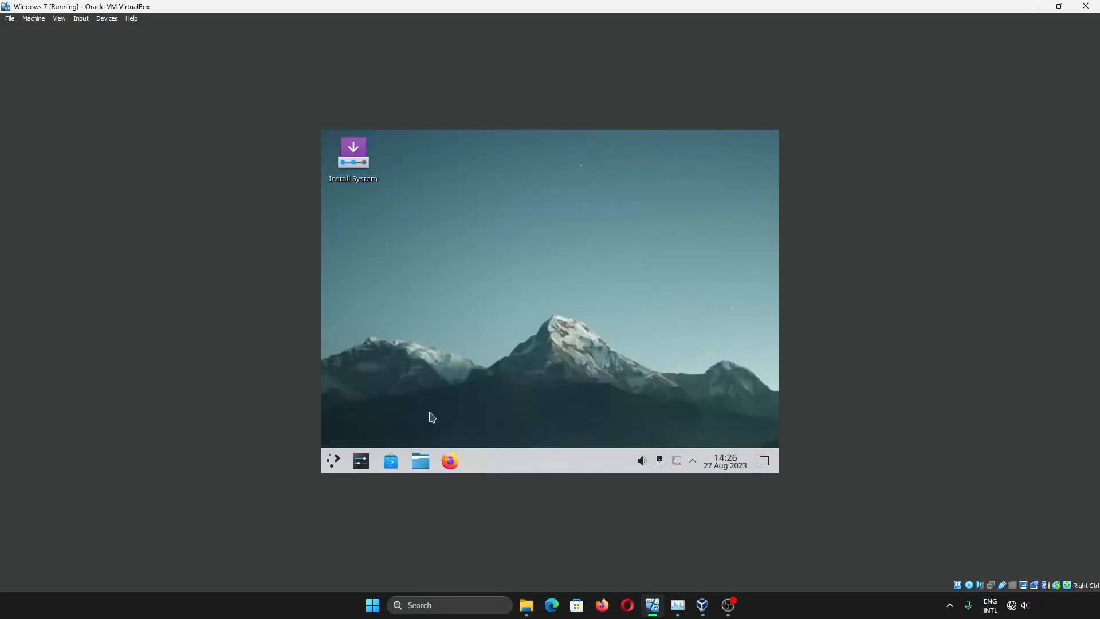
click(81, 18)
mouse_move(106, 19)
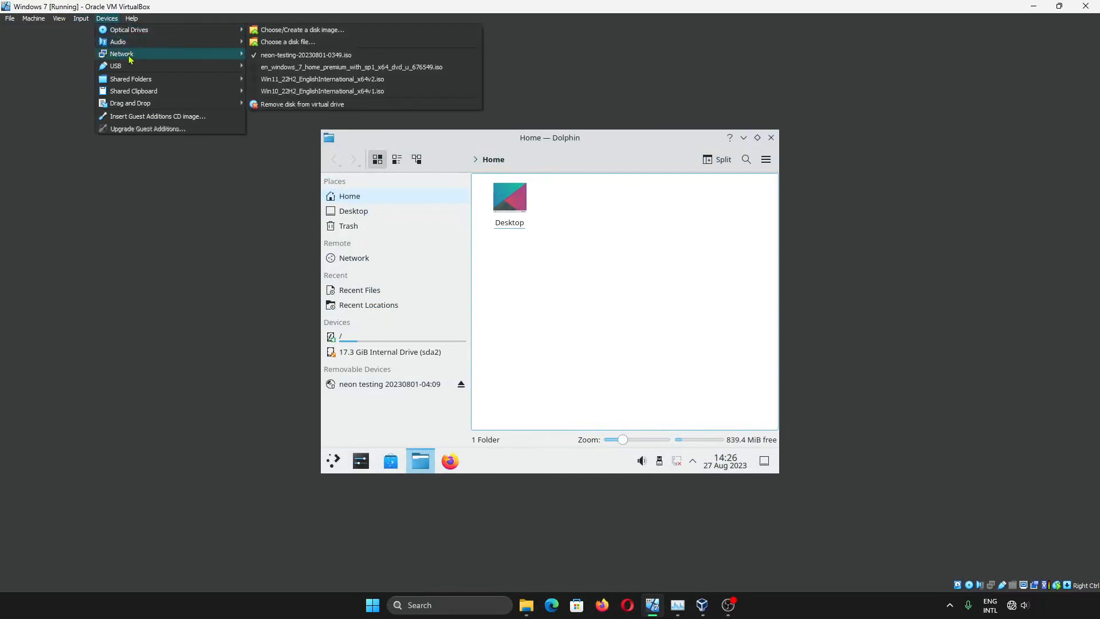
mouse_move(136, 69)
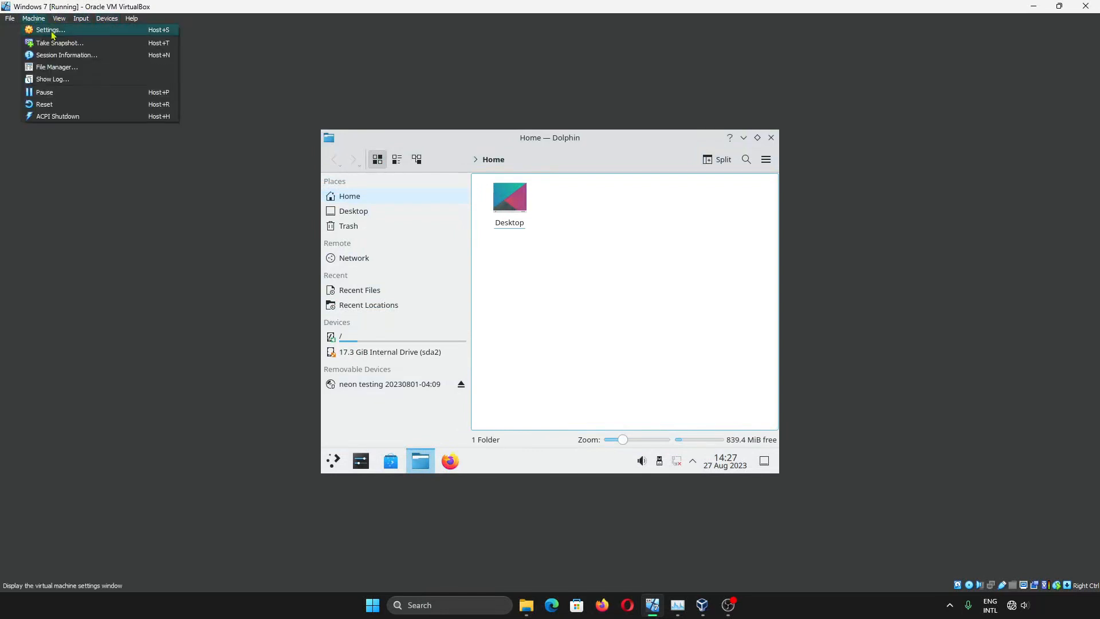
click(471, 190)
click(411, 246)
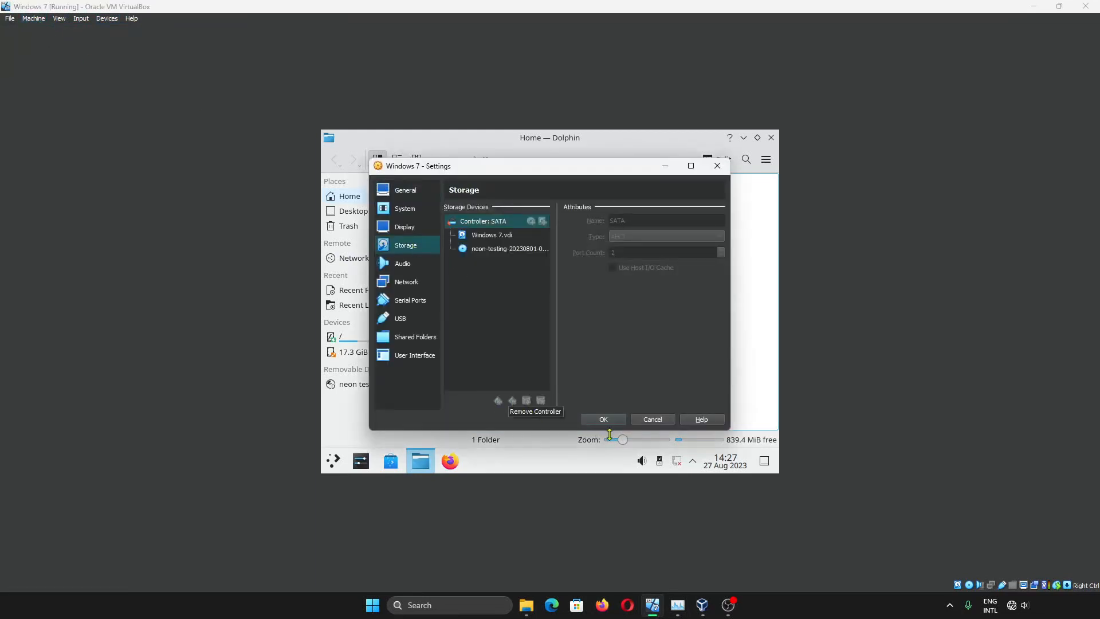
click(606, 420)
Close the file manager, log out and shut down the live session
click(770, 137)
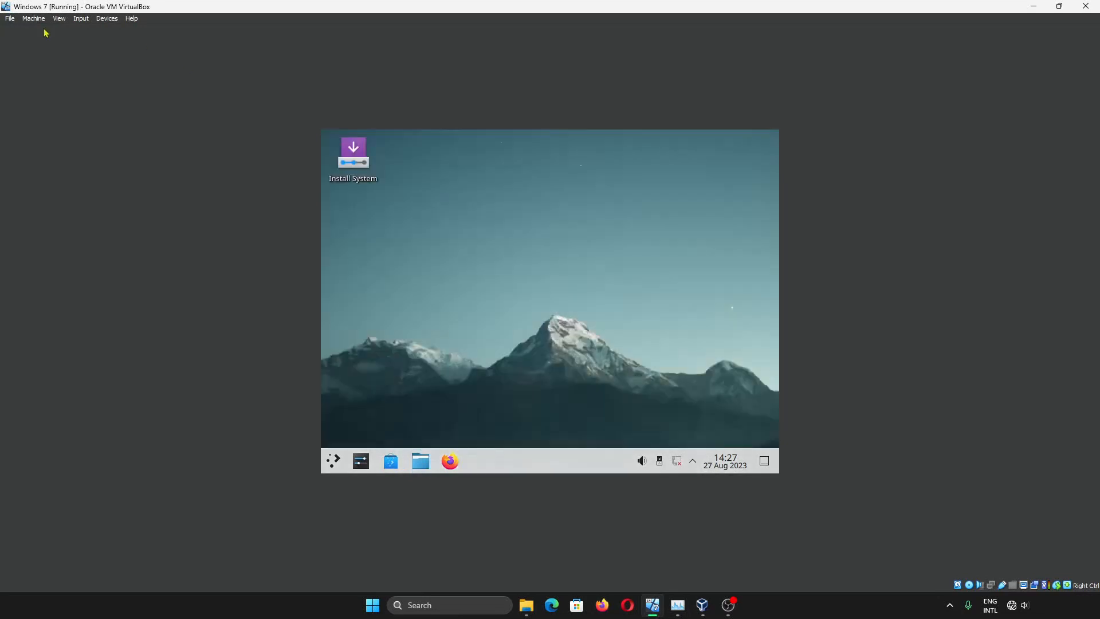
key(ctrl+alt+Delete)
click(516, 417)
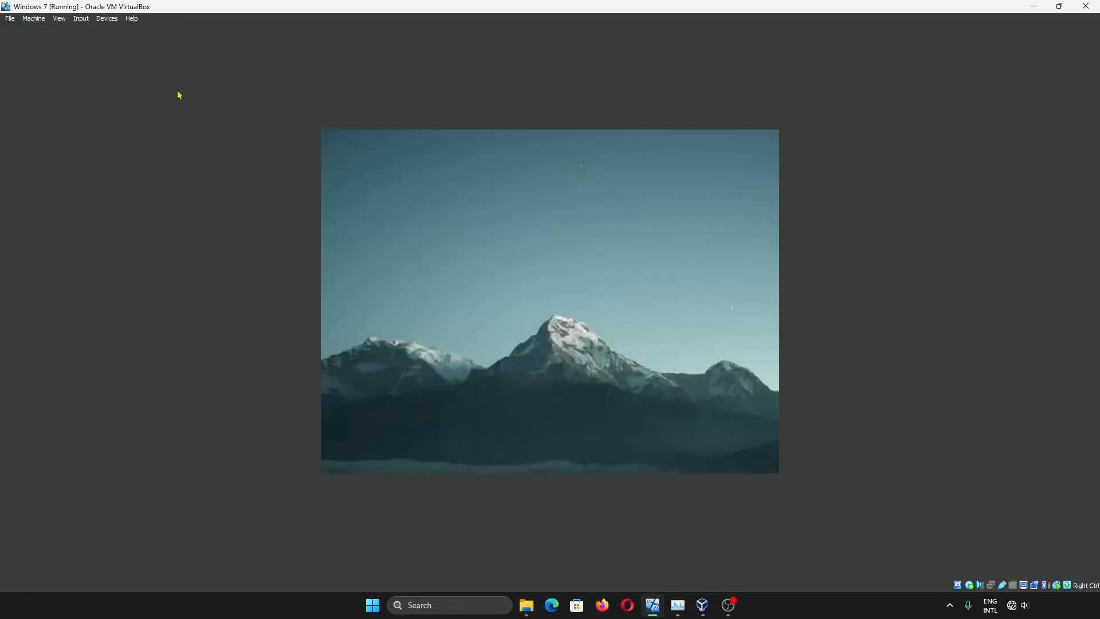
key(ctrl+alt+Delete)
click(668, 352)
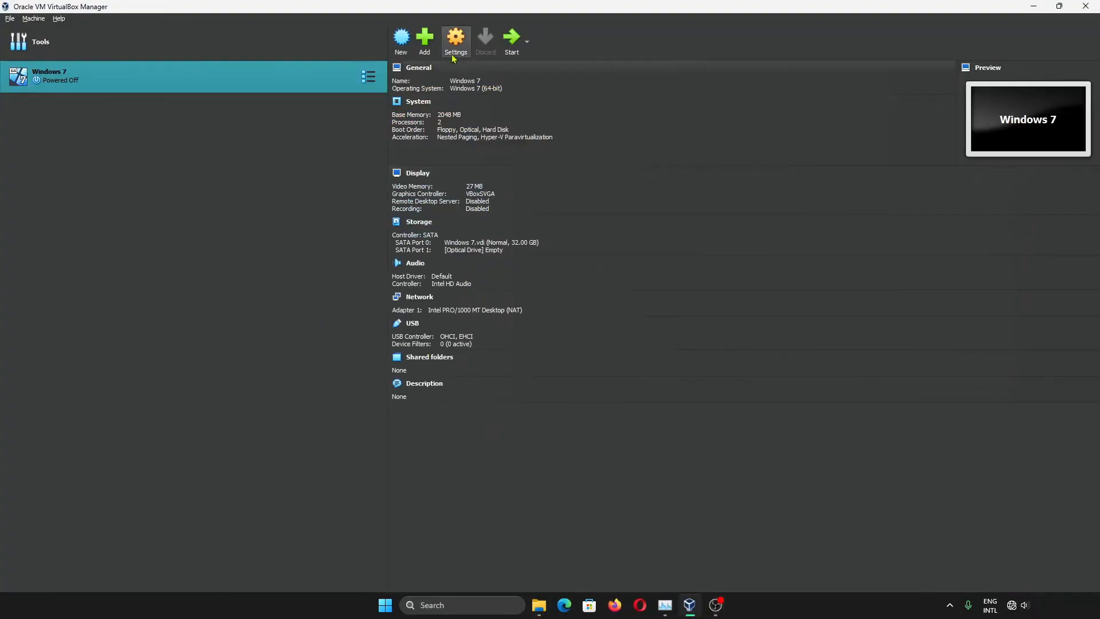
Open the powered-off Windows 7 VM's Storage settings in VirtualBox Manager
click(456, 40)
click(416, 229)
click(408, 245)
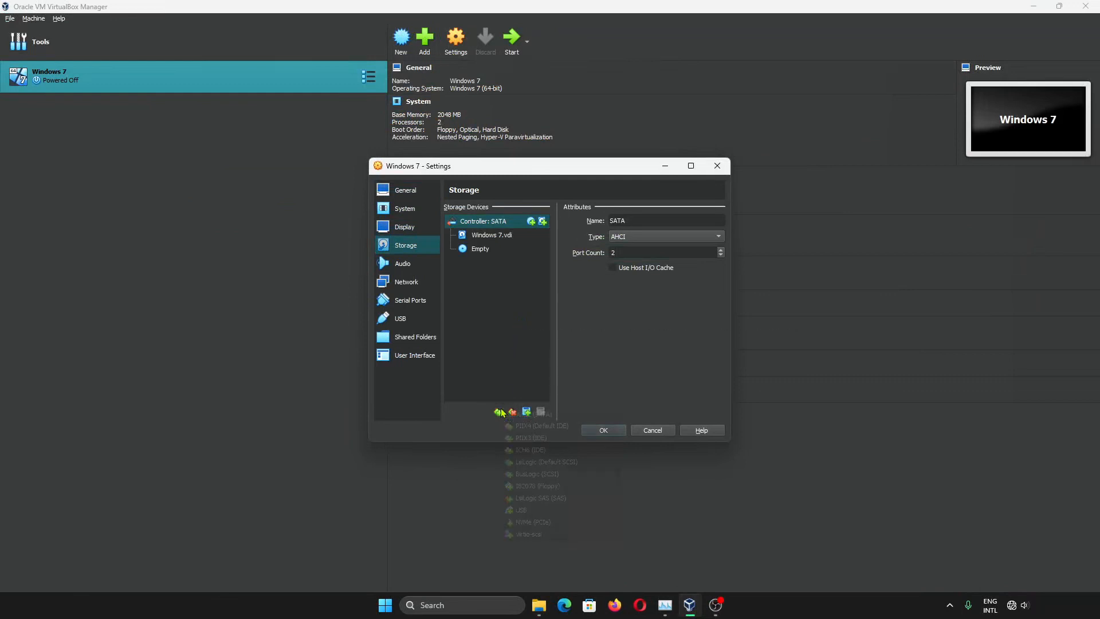
Add a hard disk to the controller as a new dynamically allocated VDI
click(500, 412)
click(491, 319)
click(544, 221)
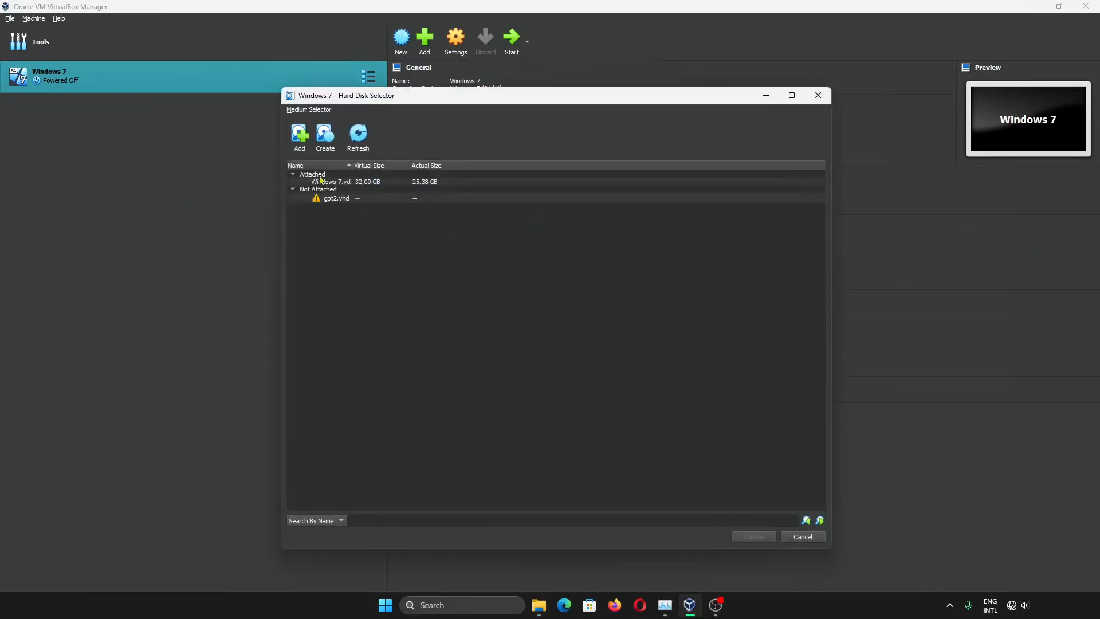
click(300, 137)
click(791, 394)
click(325, 135)
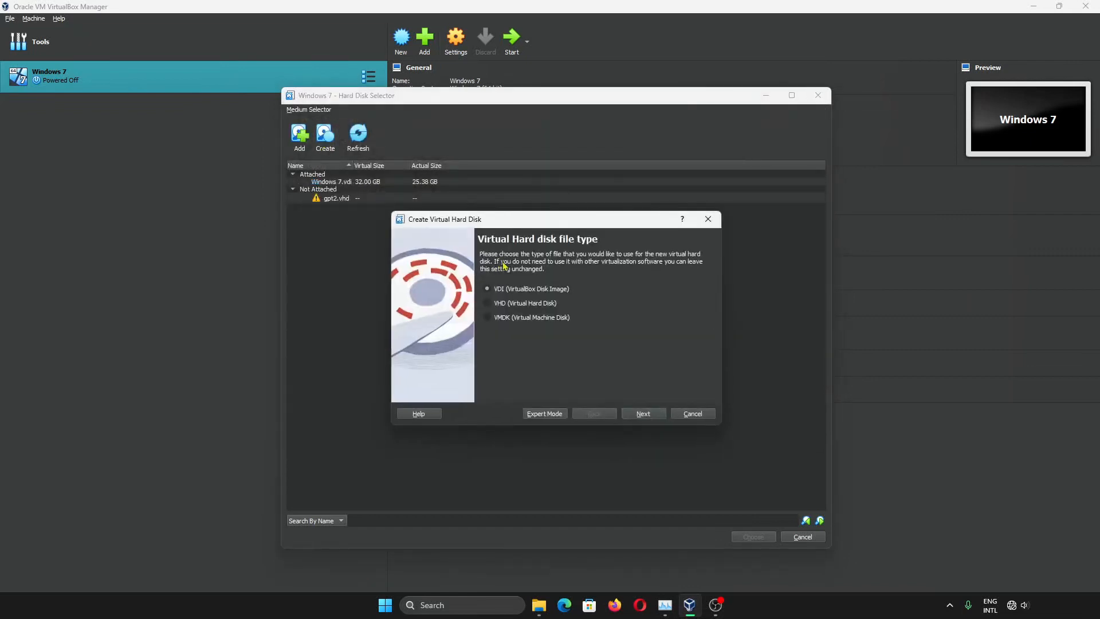
click(648, 414)
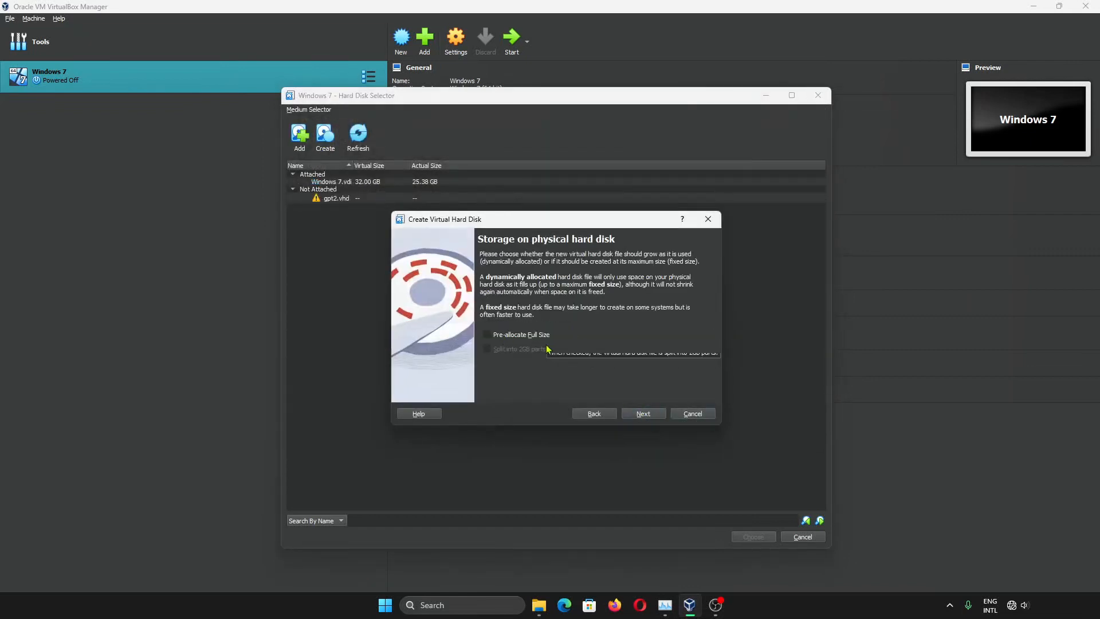
click(643, 414)
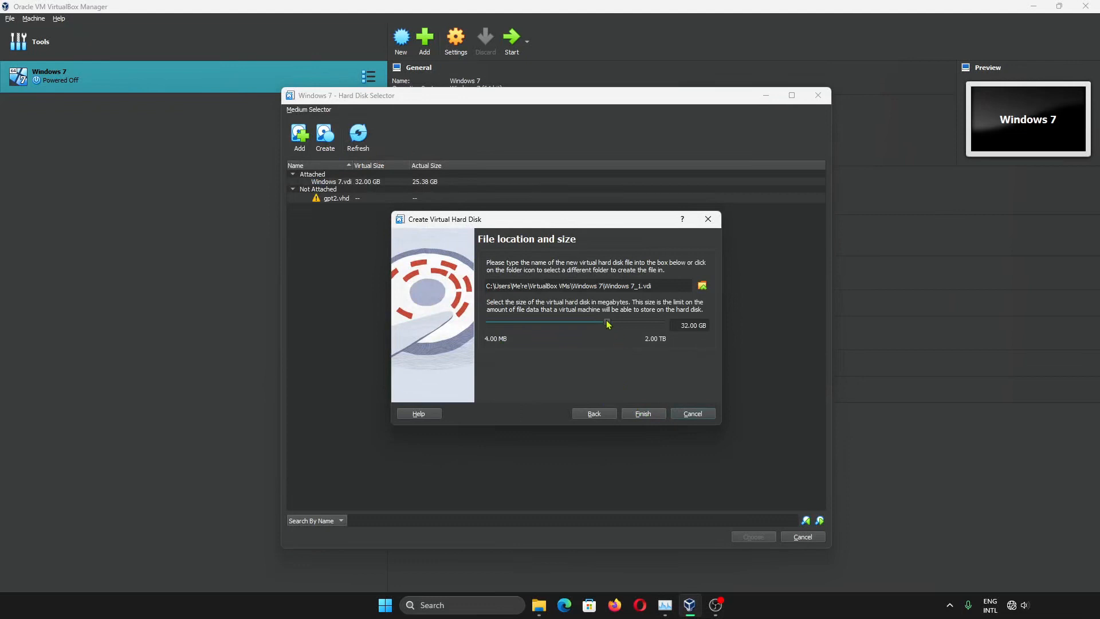
Create the 15 GB KdeNeon.vdi disk, attach it on SATA Port 2, and save
double_click(683, 325)
text(15)
drag(642, 286, 606, 286)
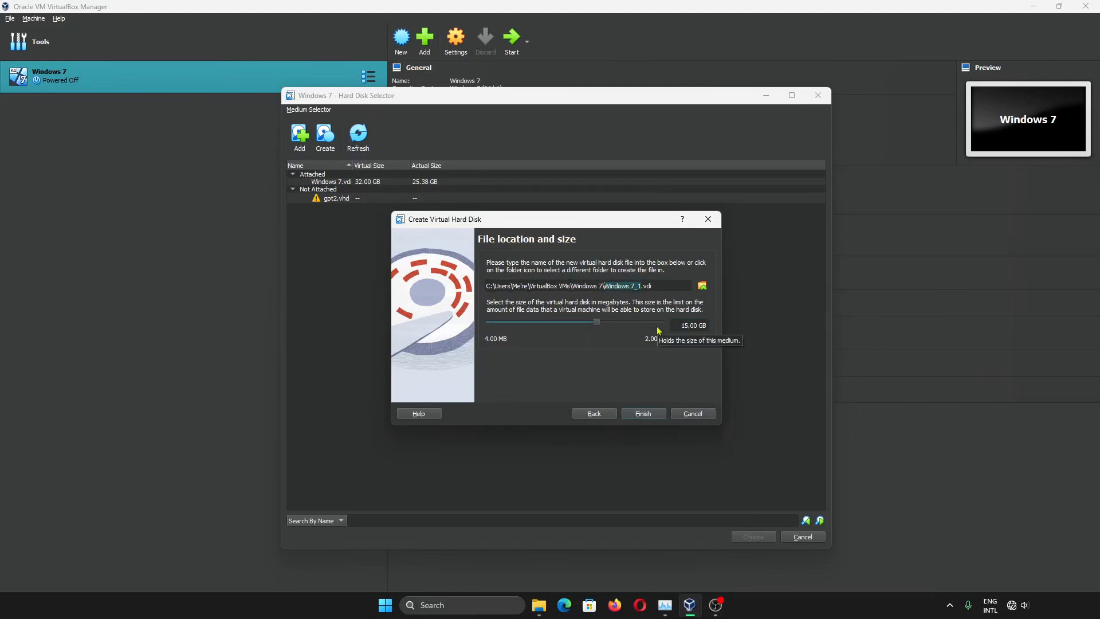
text(KdeNeon)
click(638, 414)
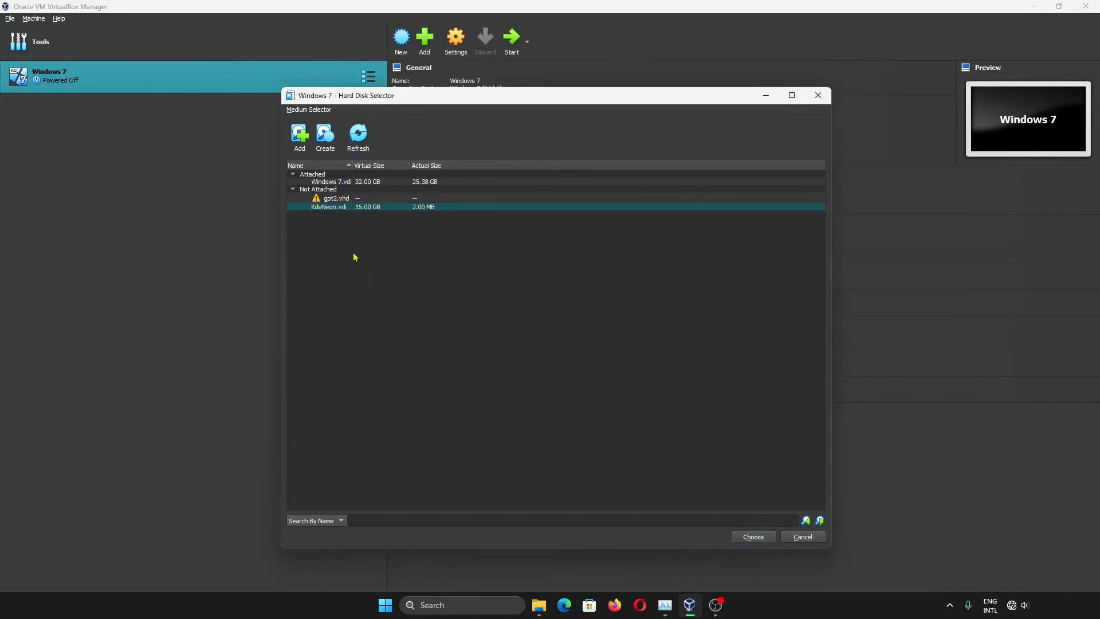
click(755, 537)
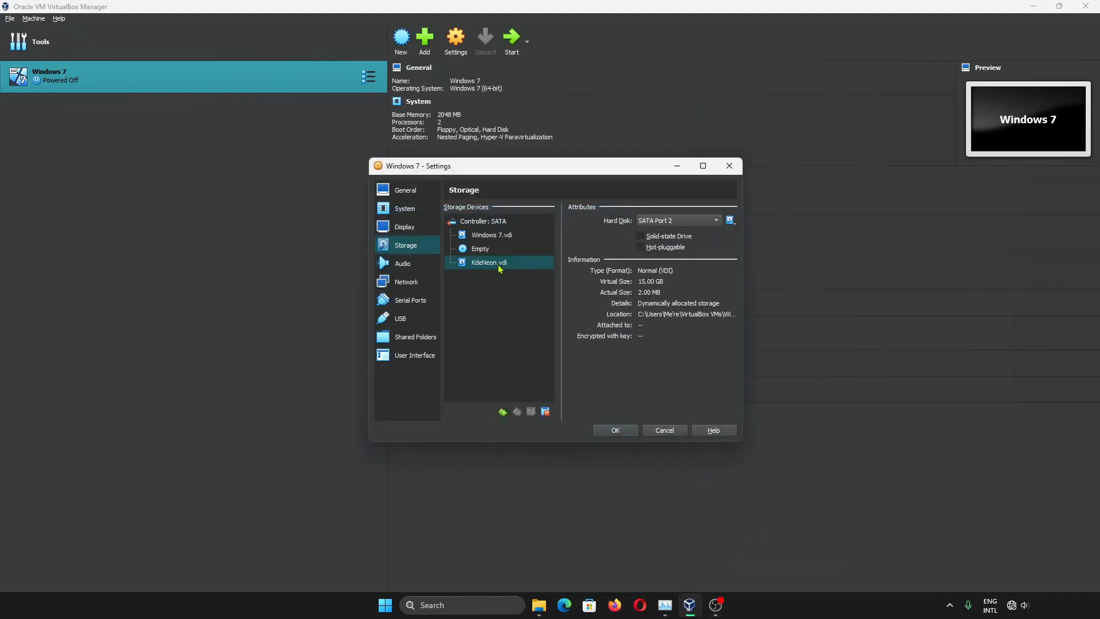
click(614, 430)
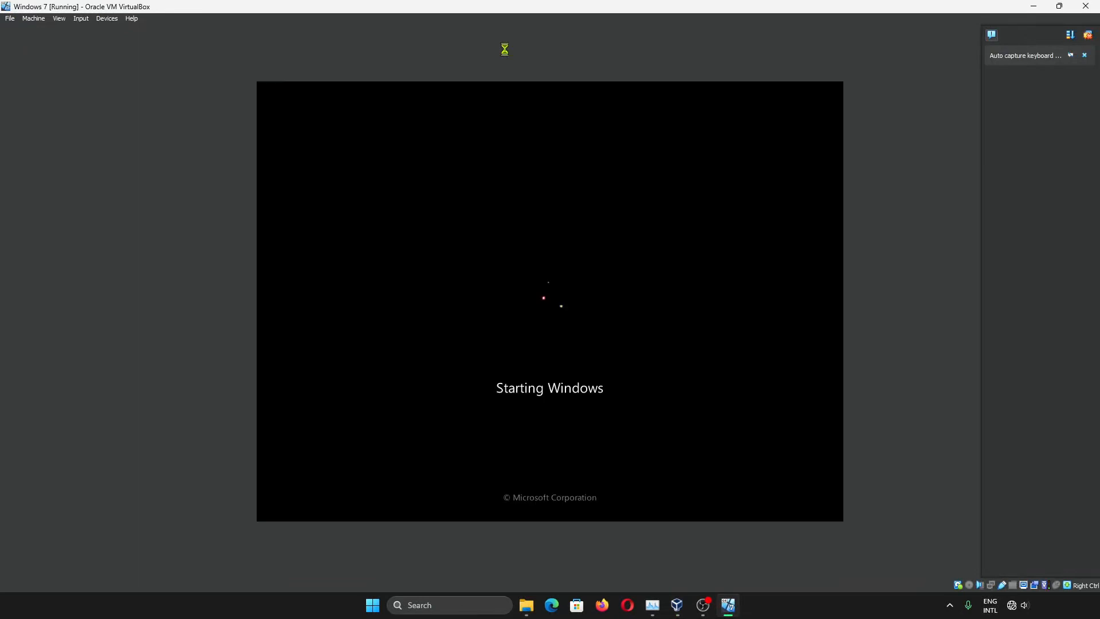
Mount the neon testing ISO in the VM's optical drive and dismiss AutoPlay
click(106, 19)
mouse_move(129, 30)
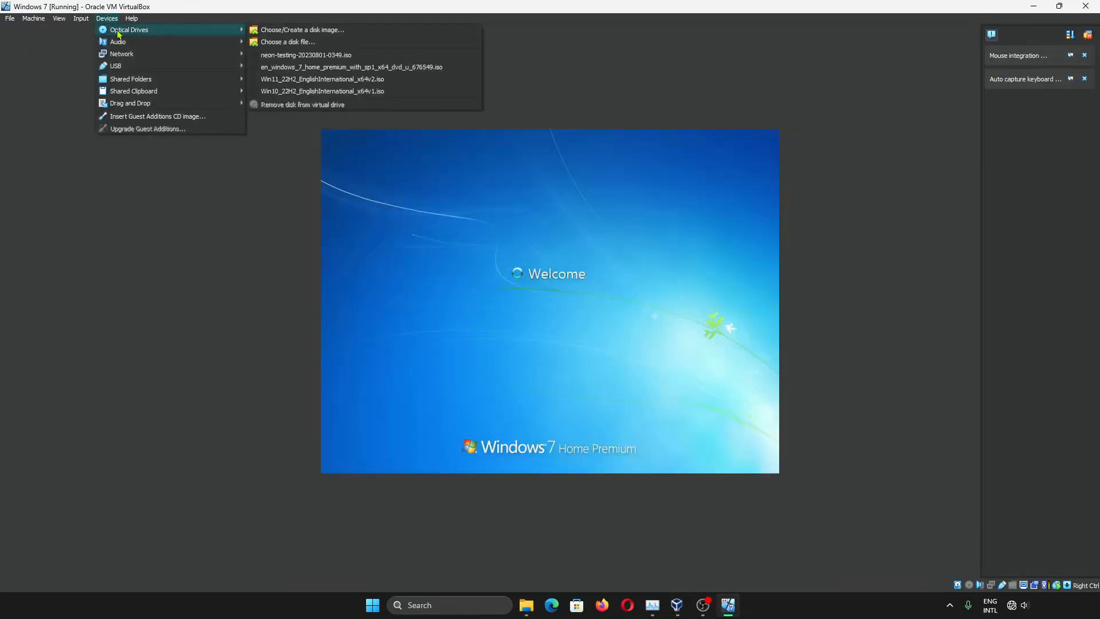
click(332, 55)
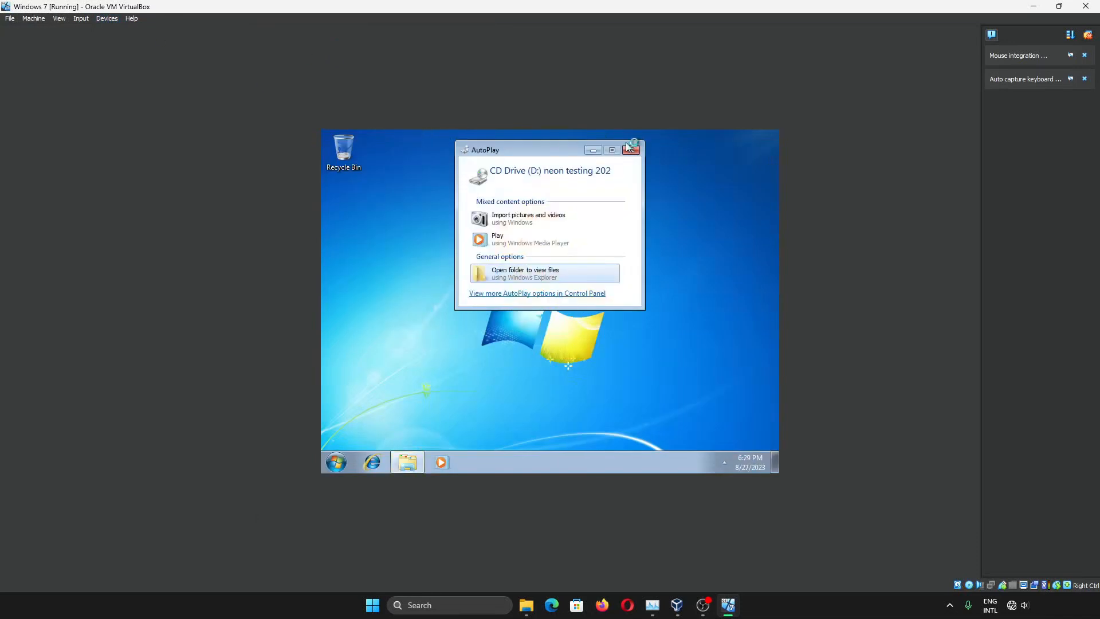
click(635, 148)
View the Computer drives in Explorer, then search Start for 'disk man' to launch Disk Management
click(336, 463)
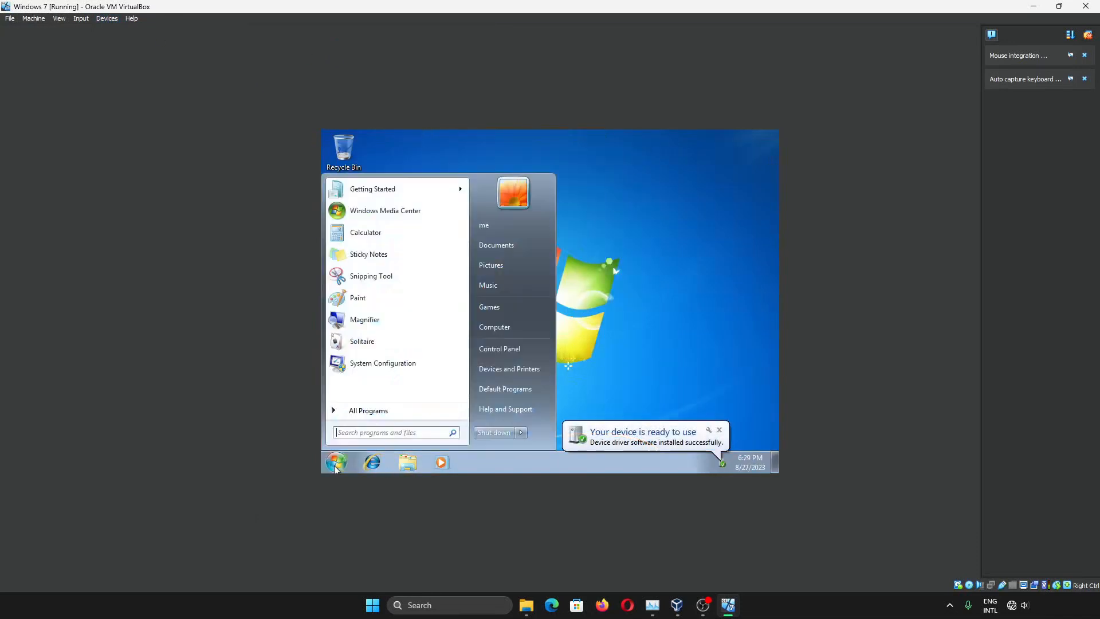
click(411, 463)
click(360, 323)
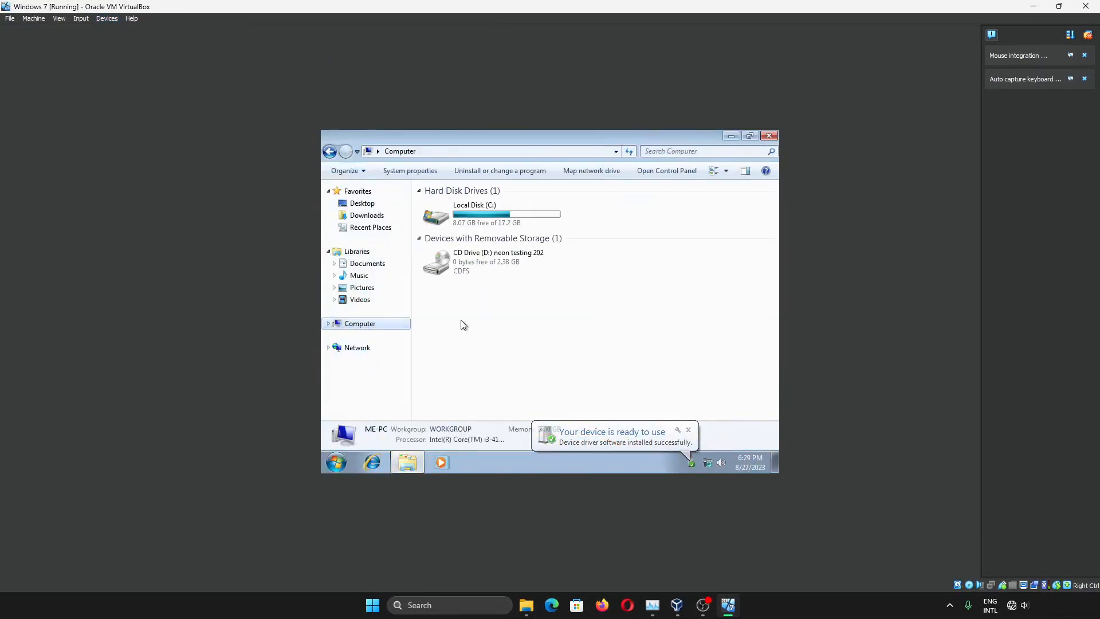
click(337, 463)
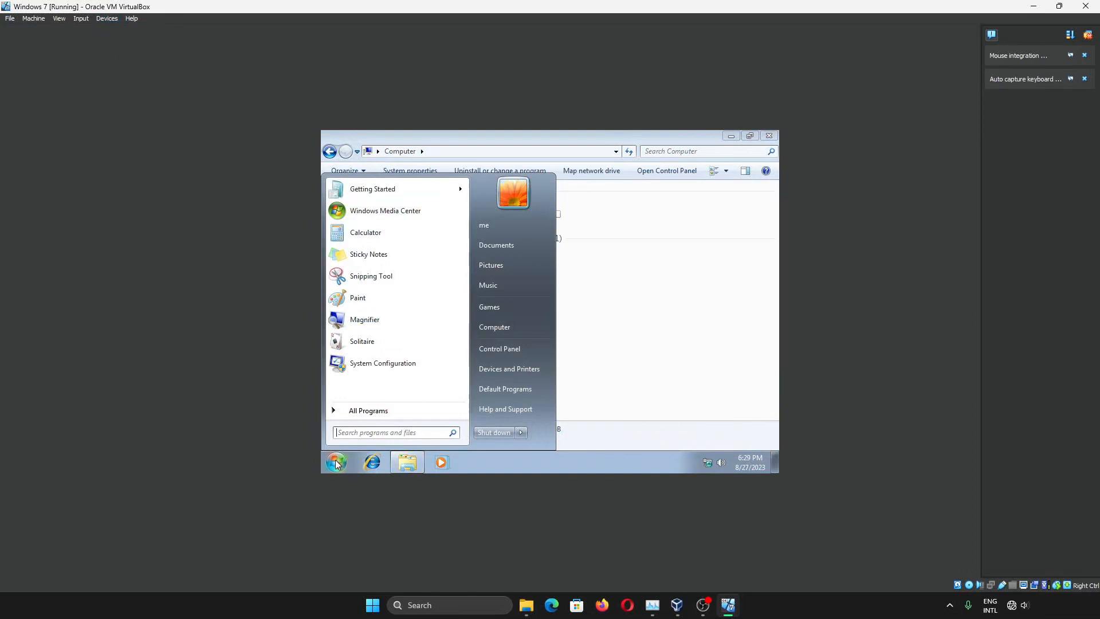
text(disk man)
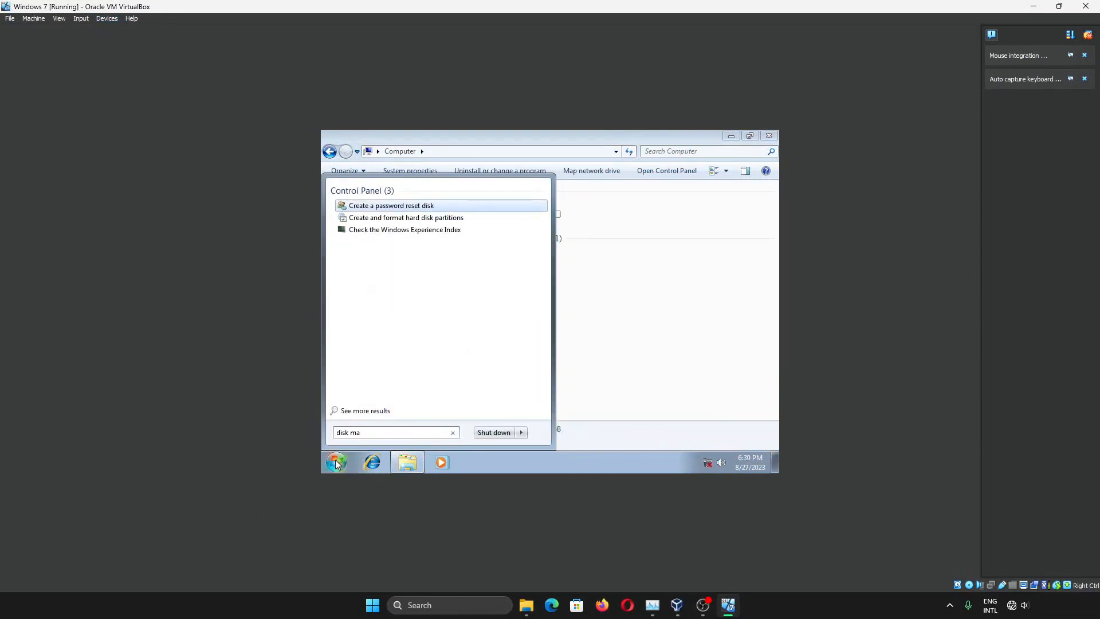
key(Return)
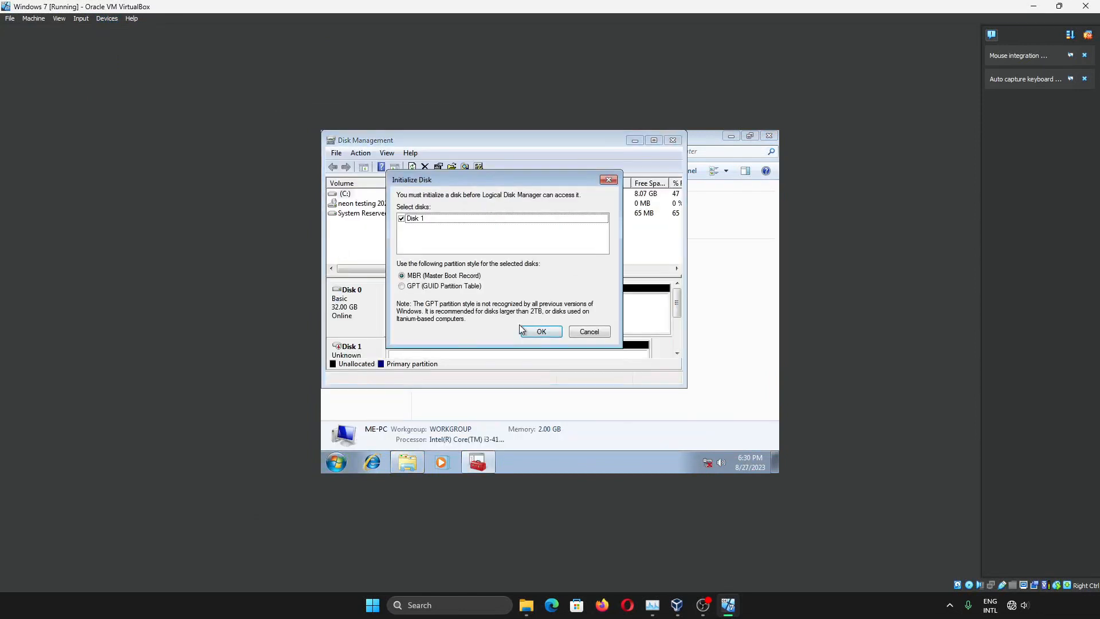
Initialize the new Disk 1 with the MBR partition style
click(458, 290)
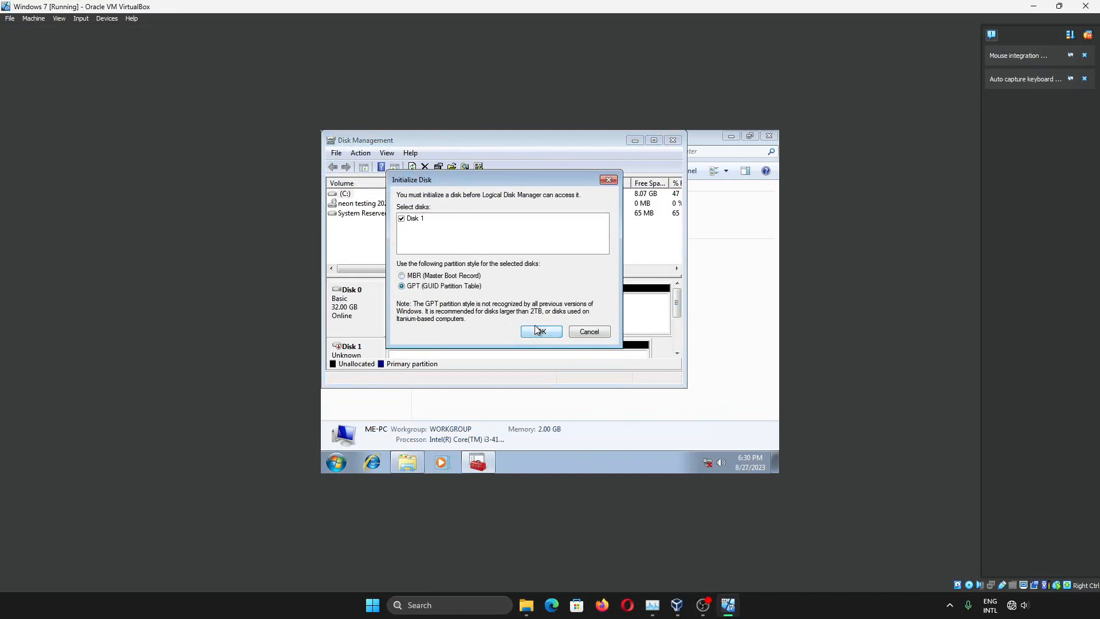
click(461, 278)
click(525, 330)
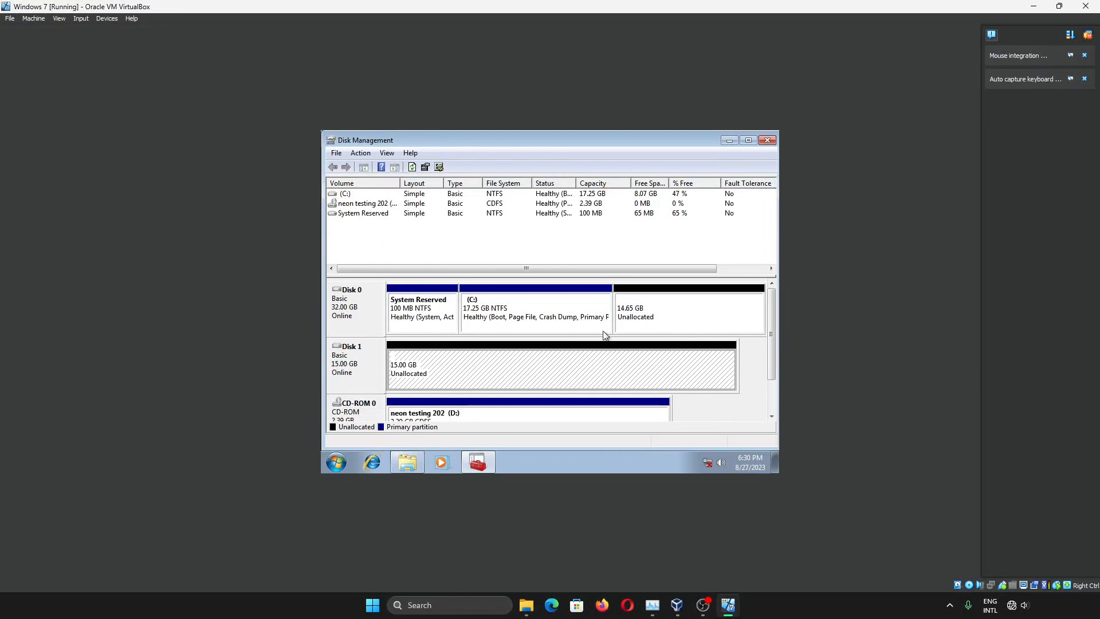
Extend C: using all 15000 MB of free space, then close Disk Management and Computer
click(665, 315)
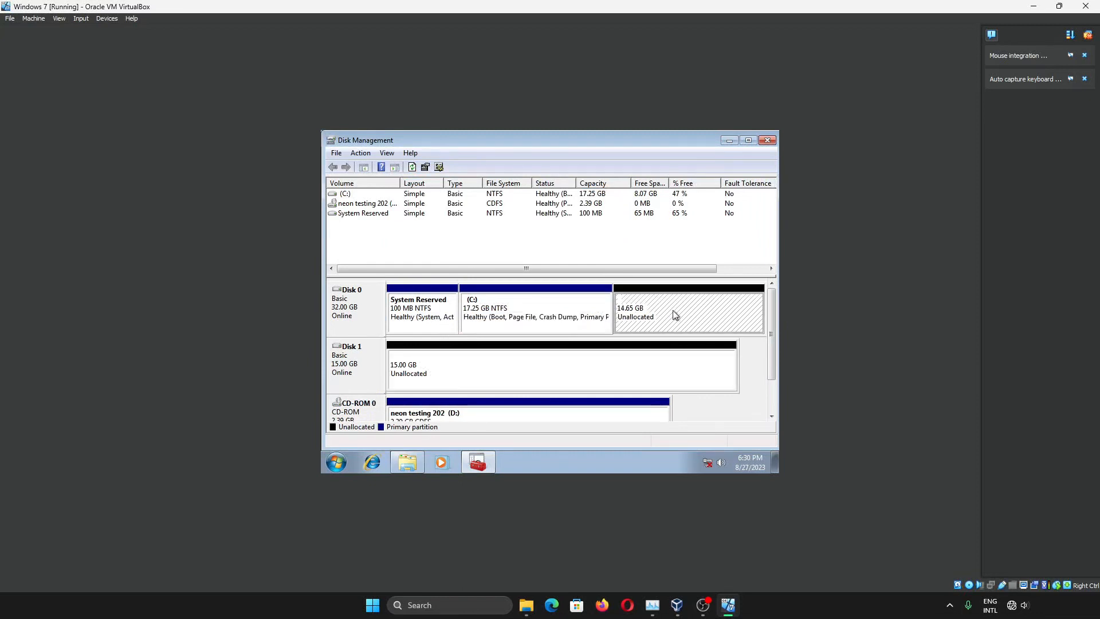
right_click(578, 313)
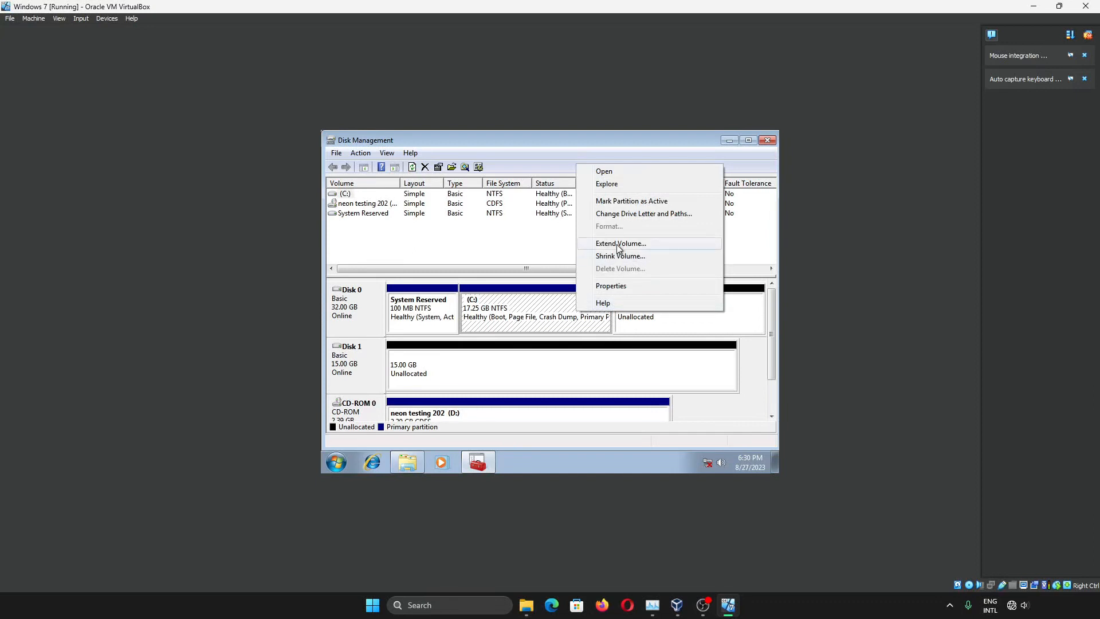
click(616, 245)
click(550, 407)
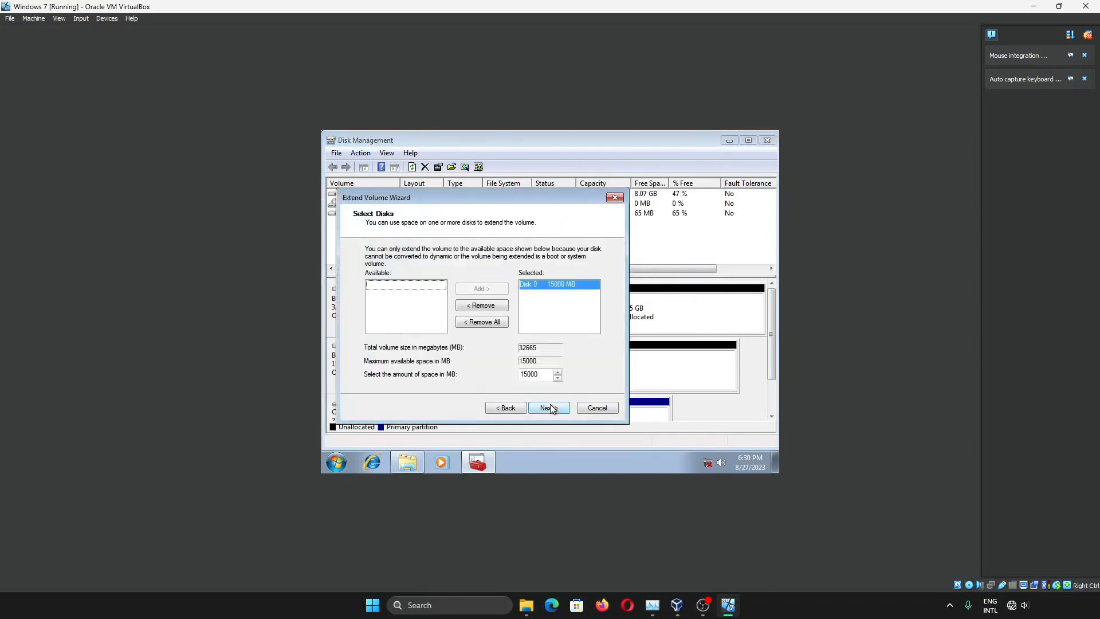
click(550, 407)
click(550, 406)
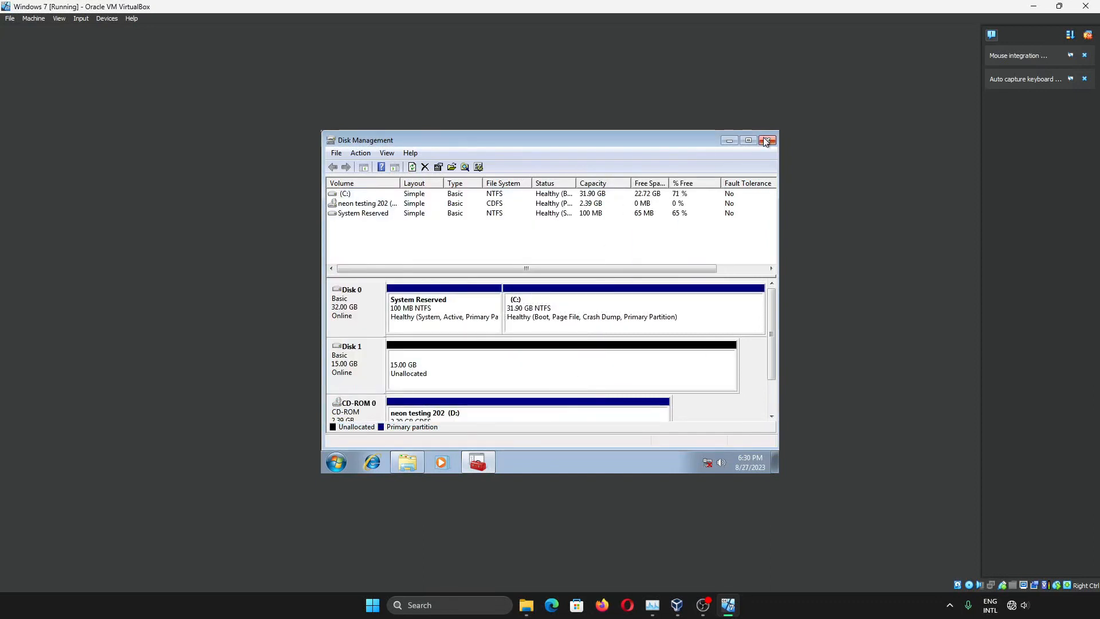
click(768, 140)
click(768, 136)
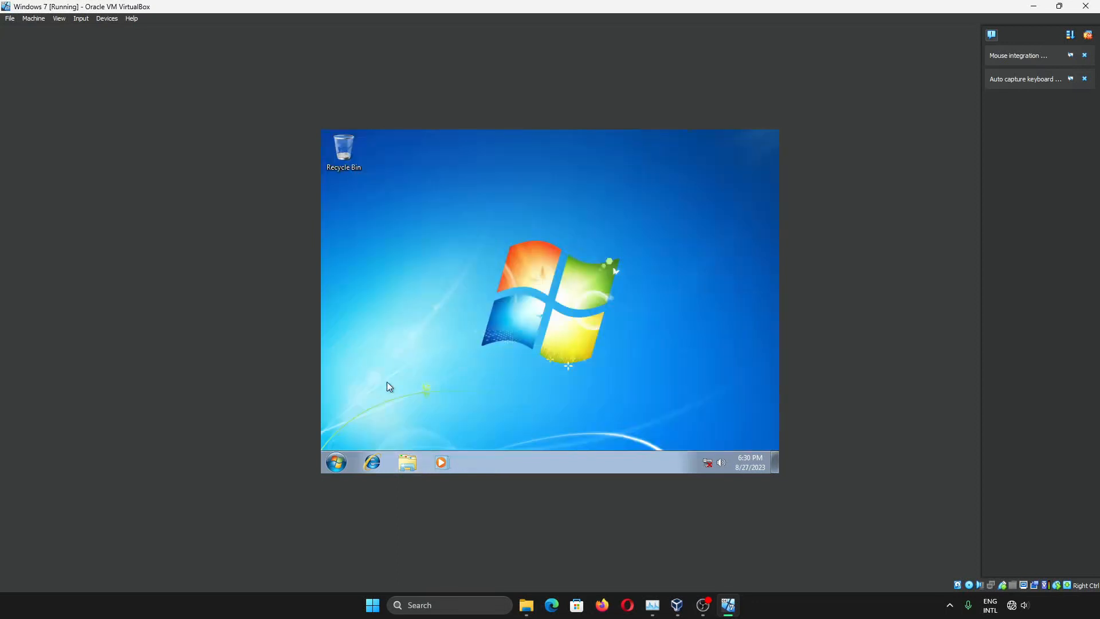
Restart Windows into the neon ISO live desktop and launch Install System
key(super)
mouse_move(520, 432)
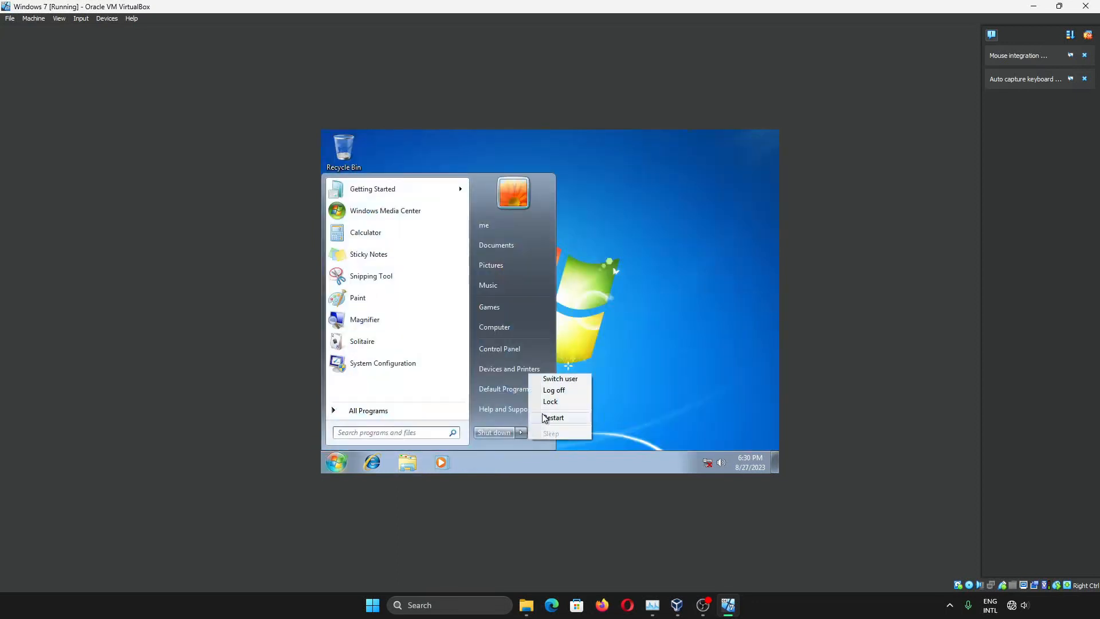
click(544, 418)
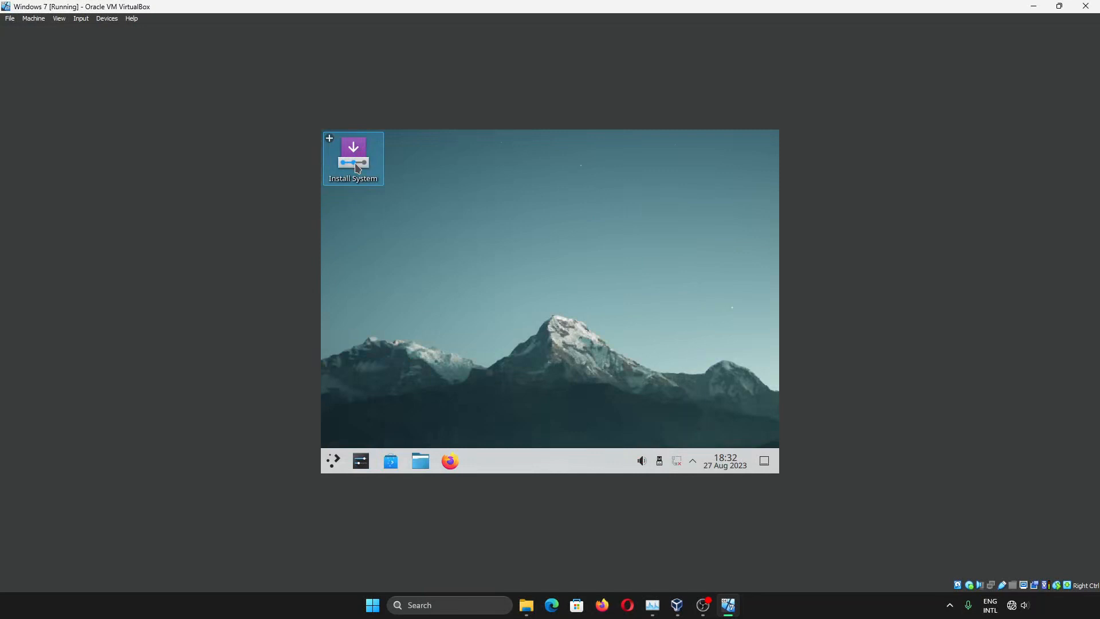
click(356, 167)
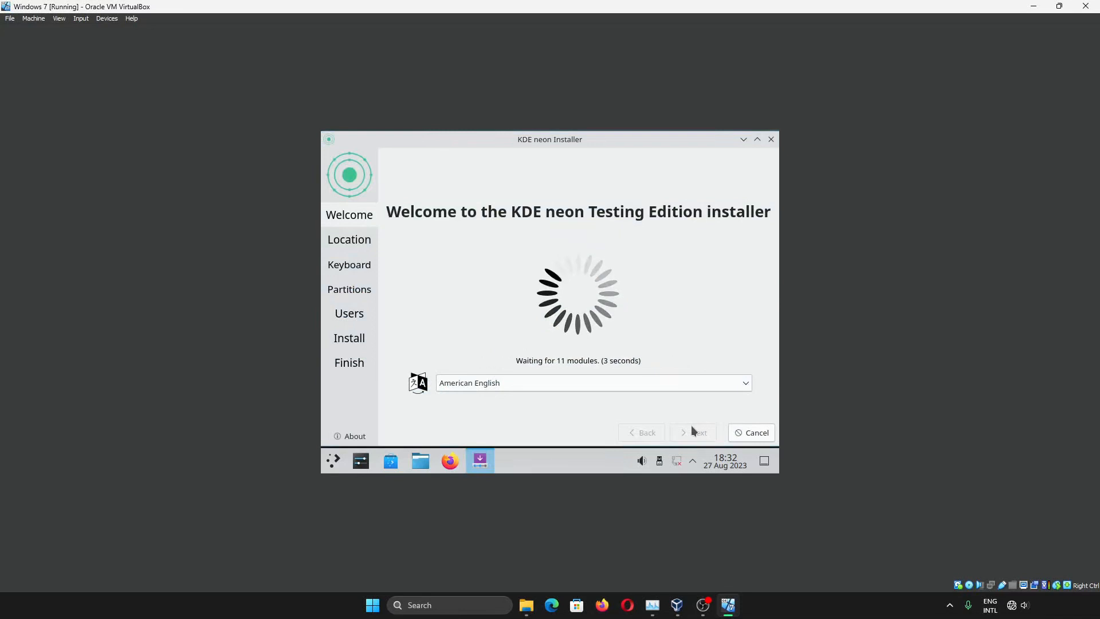
Accept the Welcome, Location and Keyboard pages of the KDE neon installer
click(692, 431)
click(692, 435)
click(691, 438)
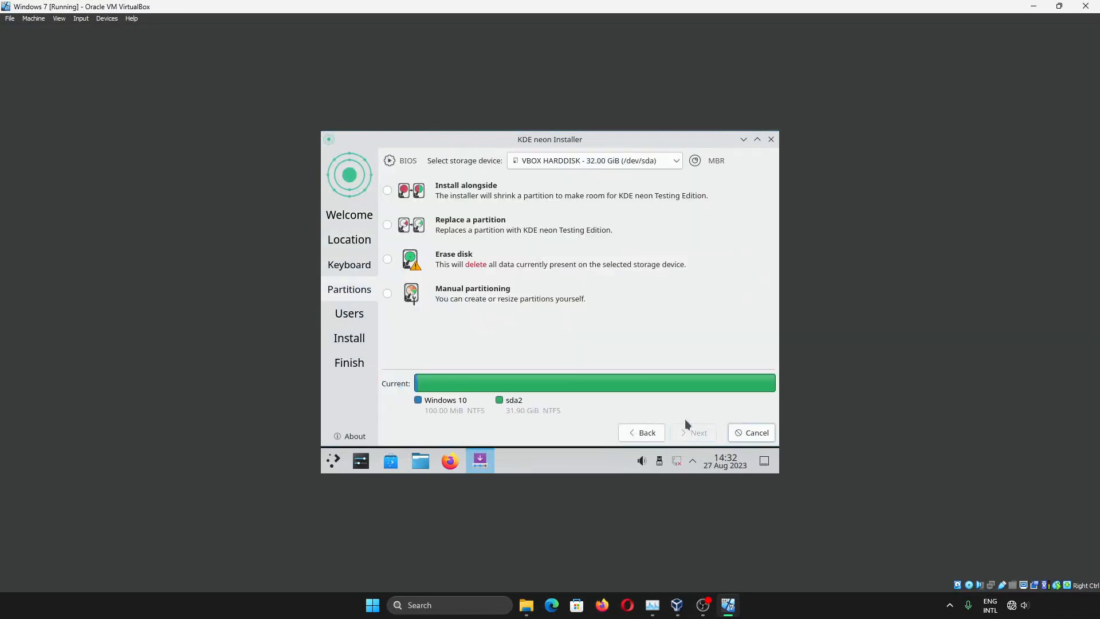
Choose Install alongside, keeping the 32 GiB disk and the boot loader on /dev/sda
click(486, 191)
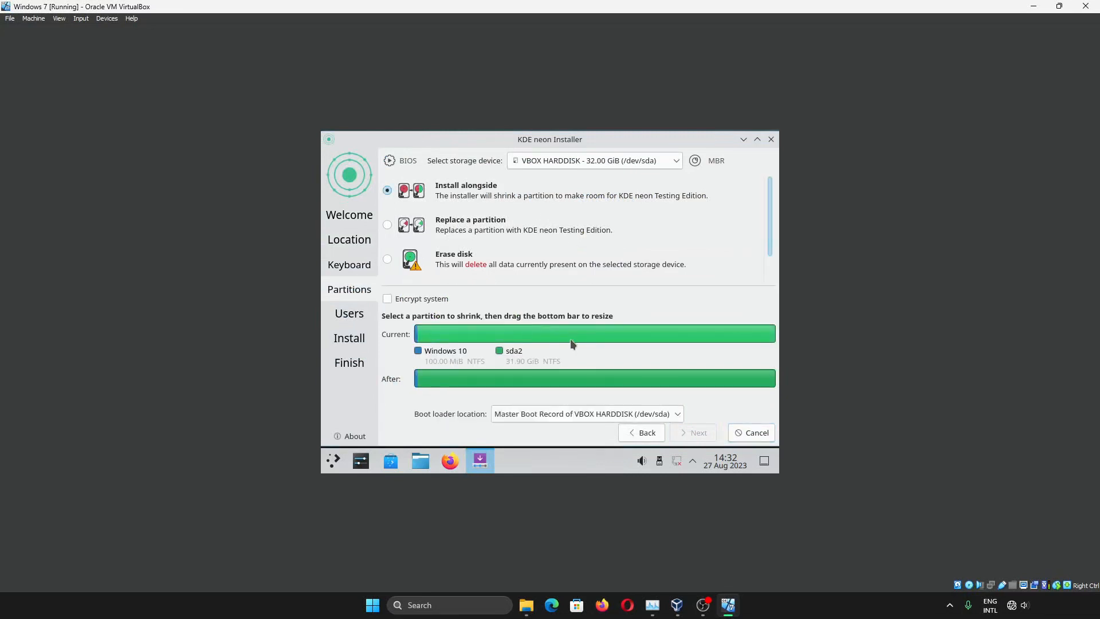
click(632, 162)
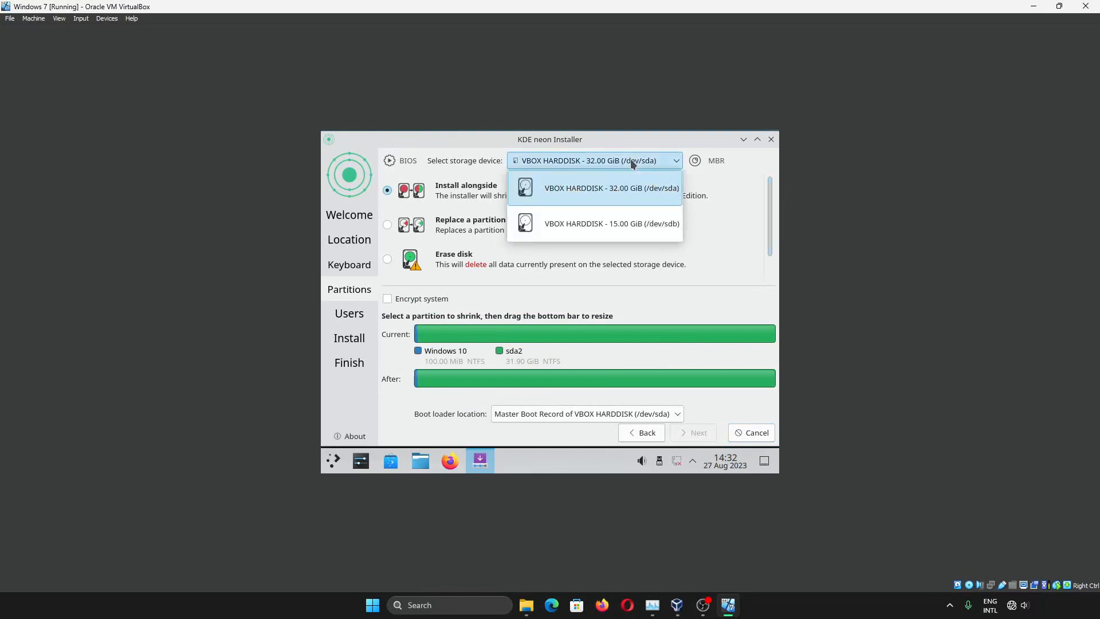
click(633, 162)
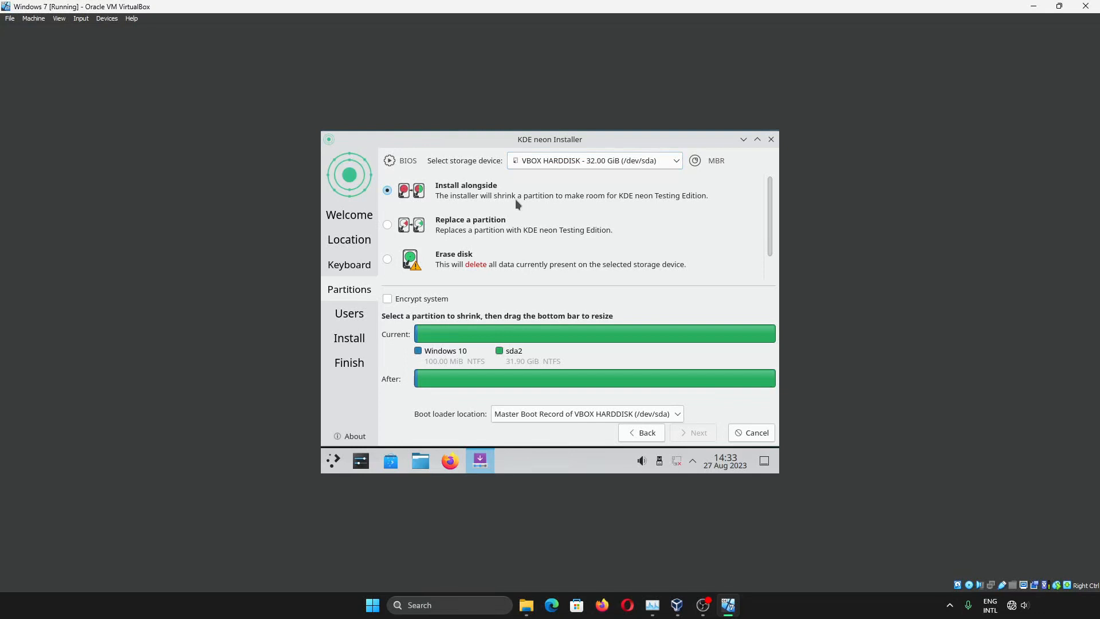
scroll(552, 210, down, 1)
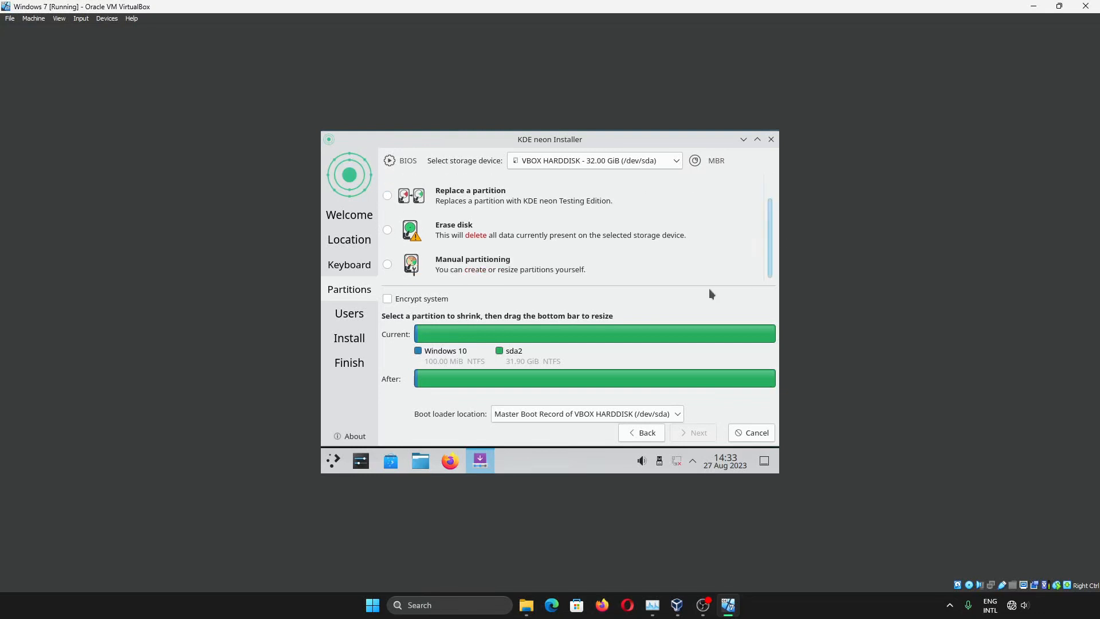
click(676, 414)
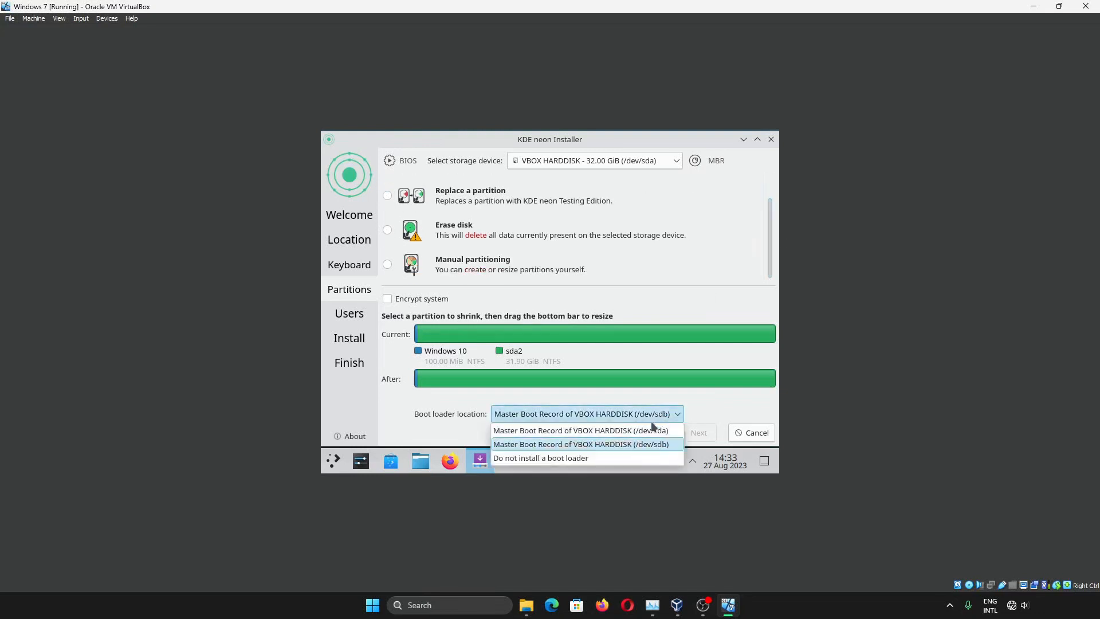
click(673, 417)
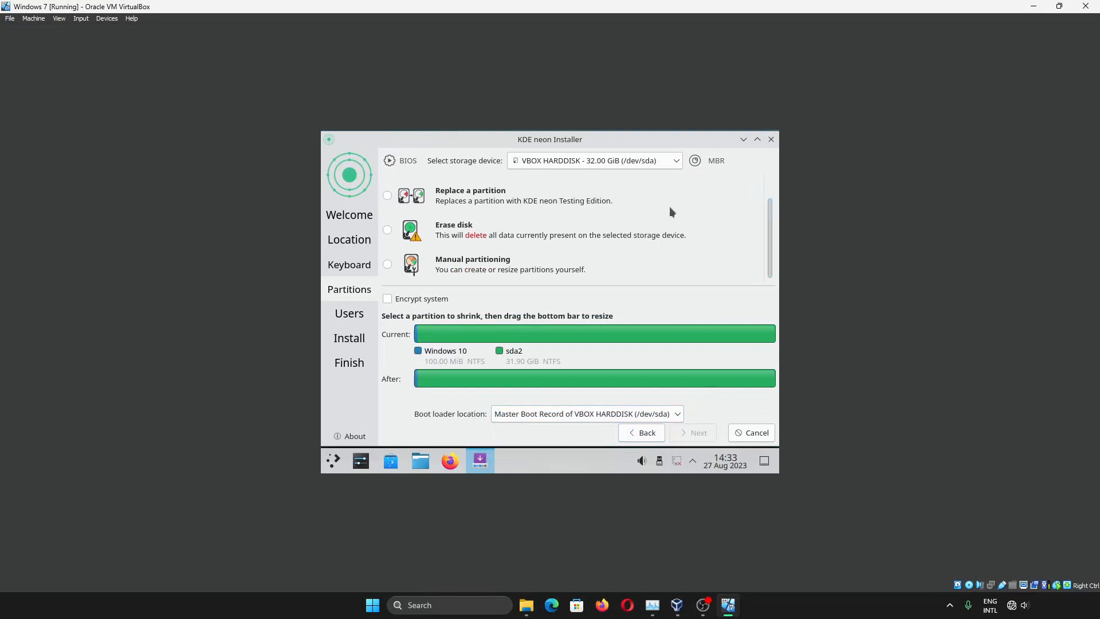
Check the 15 GiB /dev/sdb disk, return to /dev/sda, and select sda2 to shrink
click(671, 161)
click(651, 223)
click(670, 162)
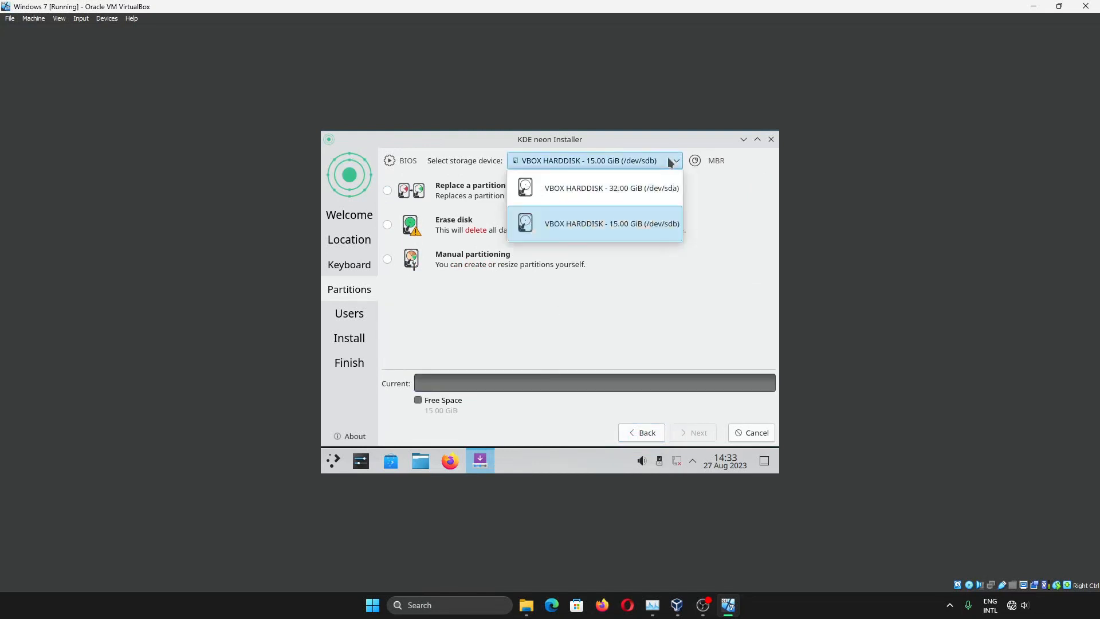
click(550, 188)
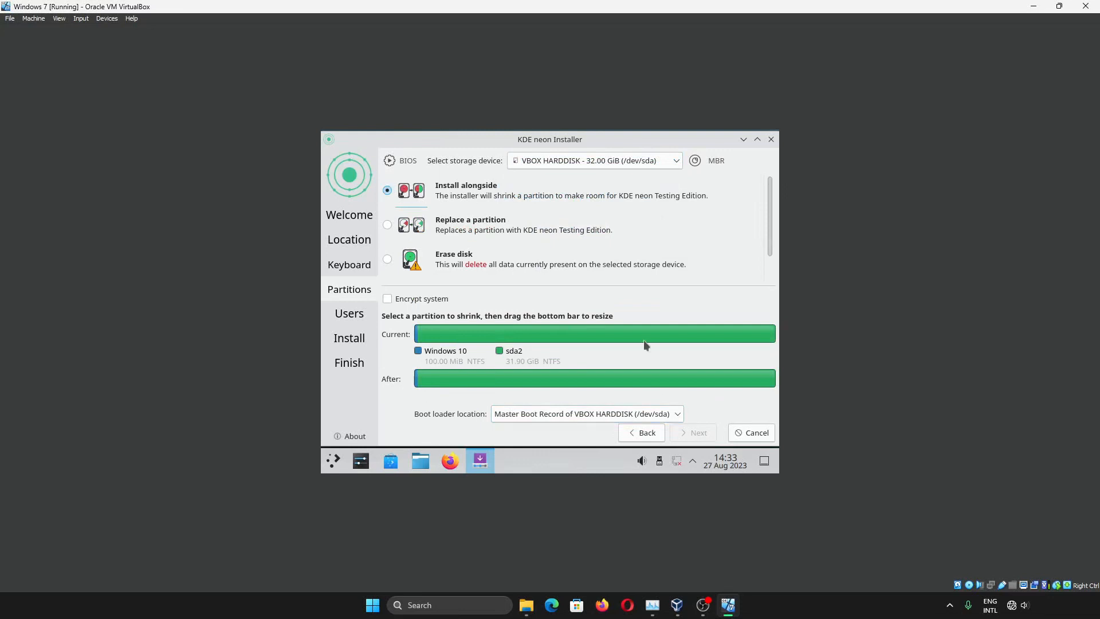
click(672, 338)
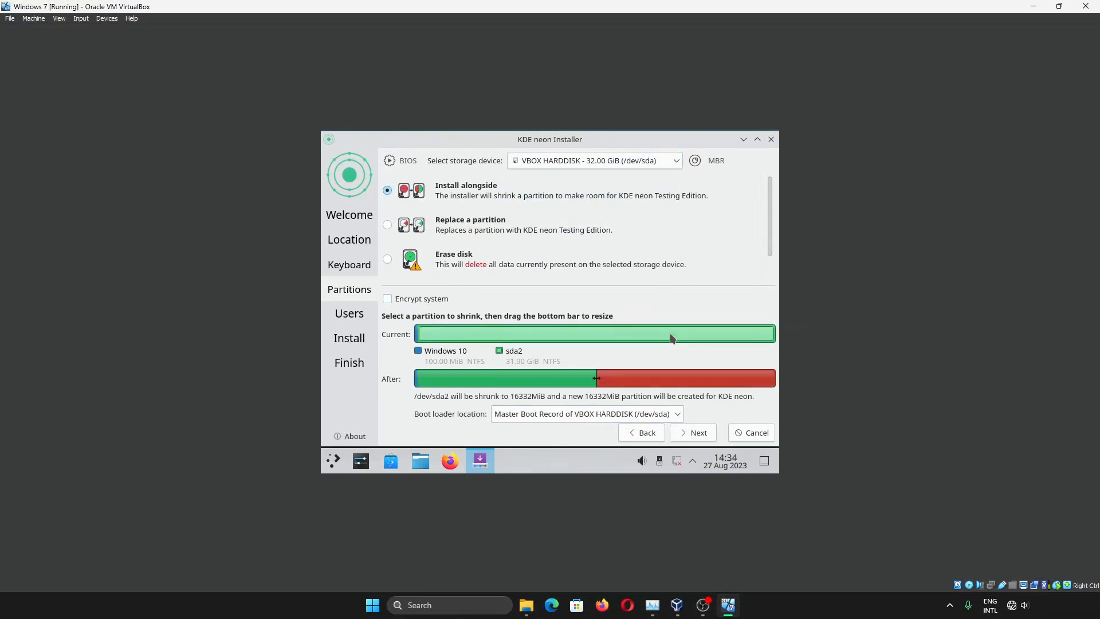
Try several partition splits and the erase-disk option, then return to Install alongside
drag(596, 378, 770, 380)
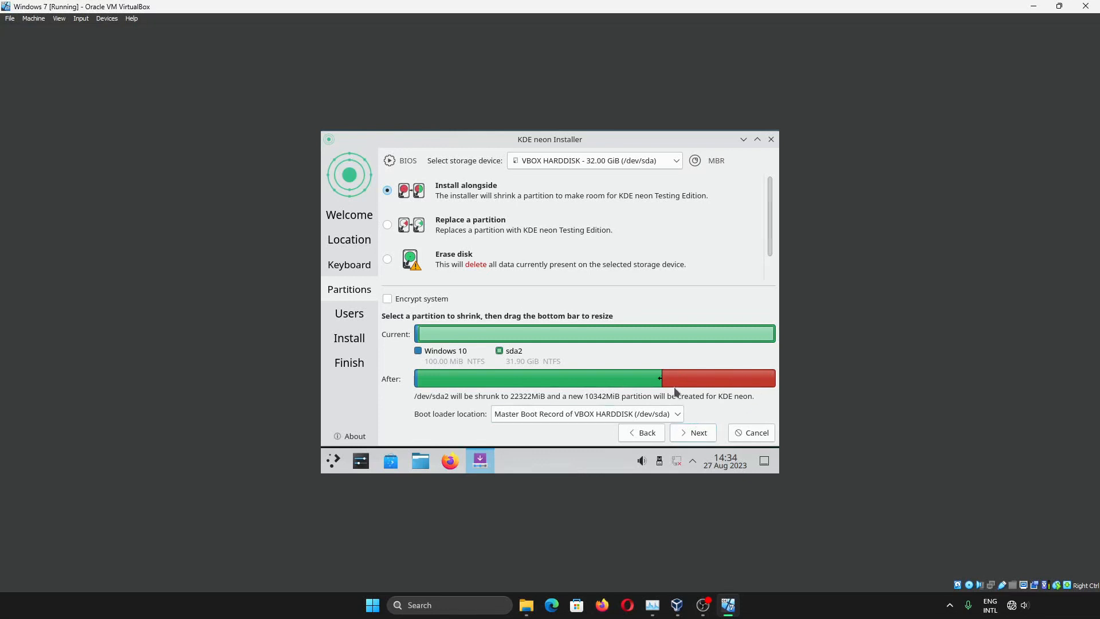
drag(661, 378, 701, 379)
mouse_move(709, 379)
mouse_down()
mouse_move(659, 379)
mouse_move(716, 379)
mouse_up()
click(678, 279)
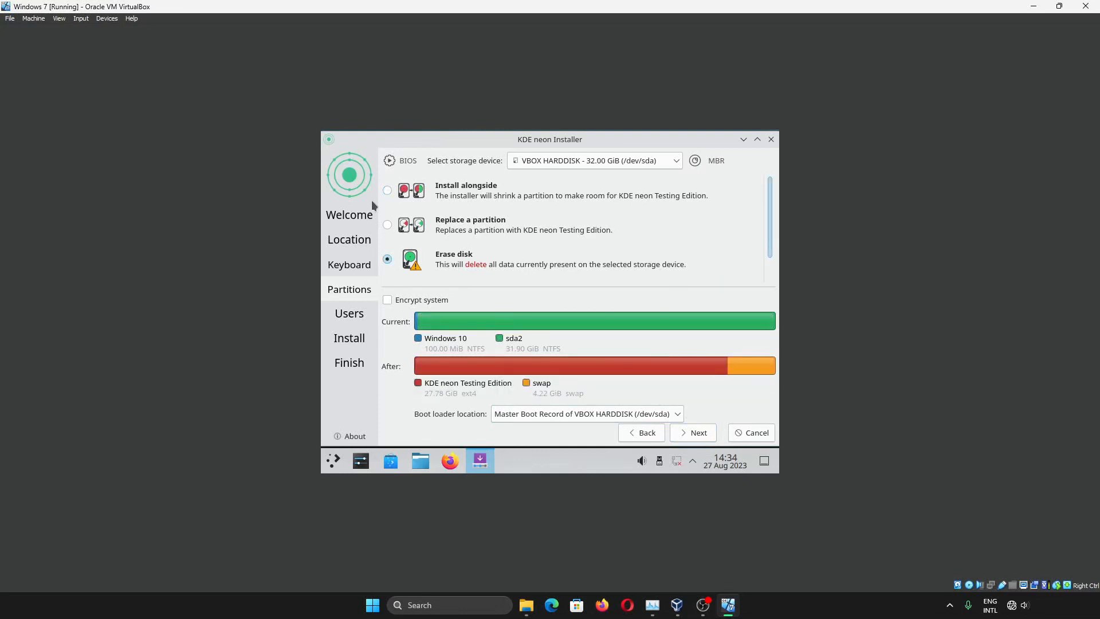
click(624, 433)
click(410, 191)
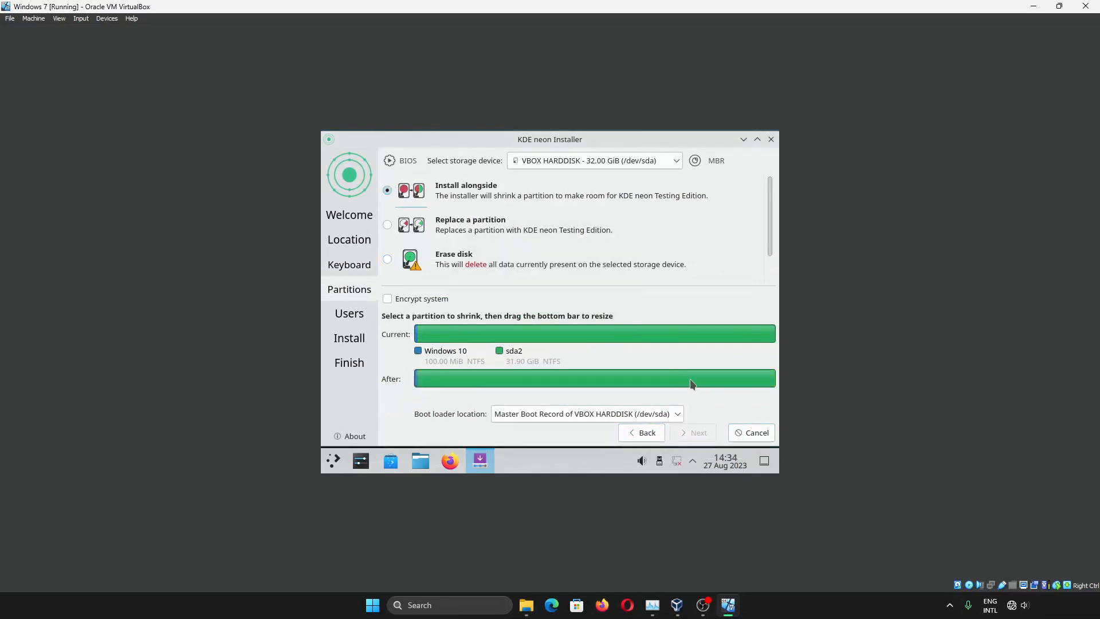
Select sda2 and drag the split to give KDE neon 13500MiB, then continue
click(689, 339)
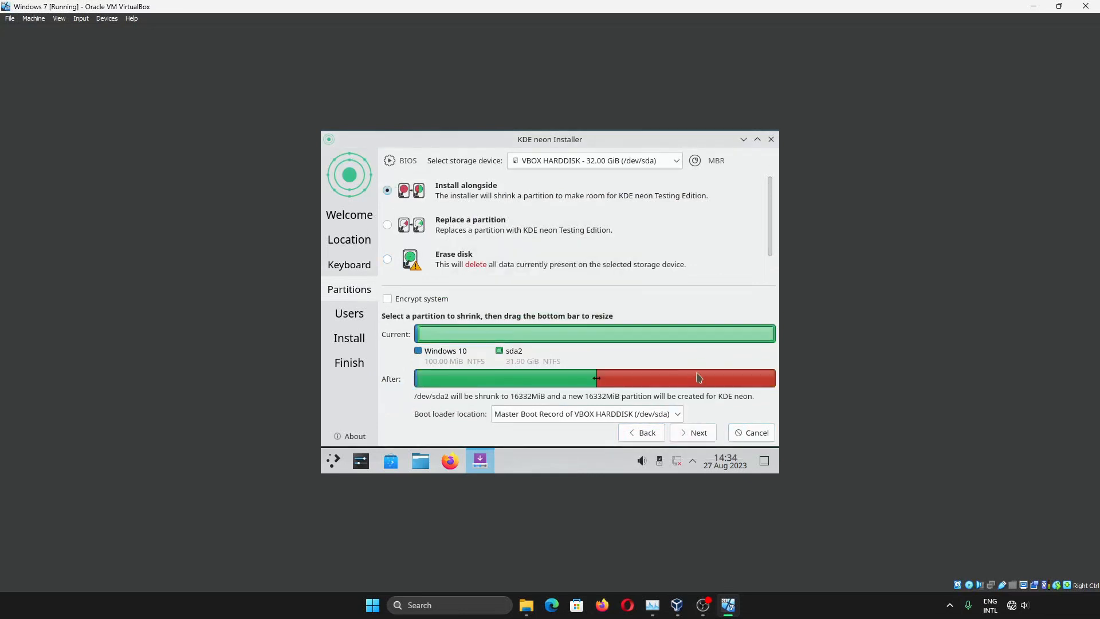
mouse_move(608, 378)
mouse_down()
mouse_move(690, 379)
mouse_move(571, 378)
mouse_move(730, 377)
mouse_move(471, 376)
mouse_move(739, 378)
mouse_move(628, 378)
mouse_up()
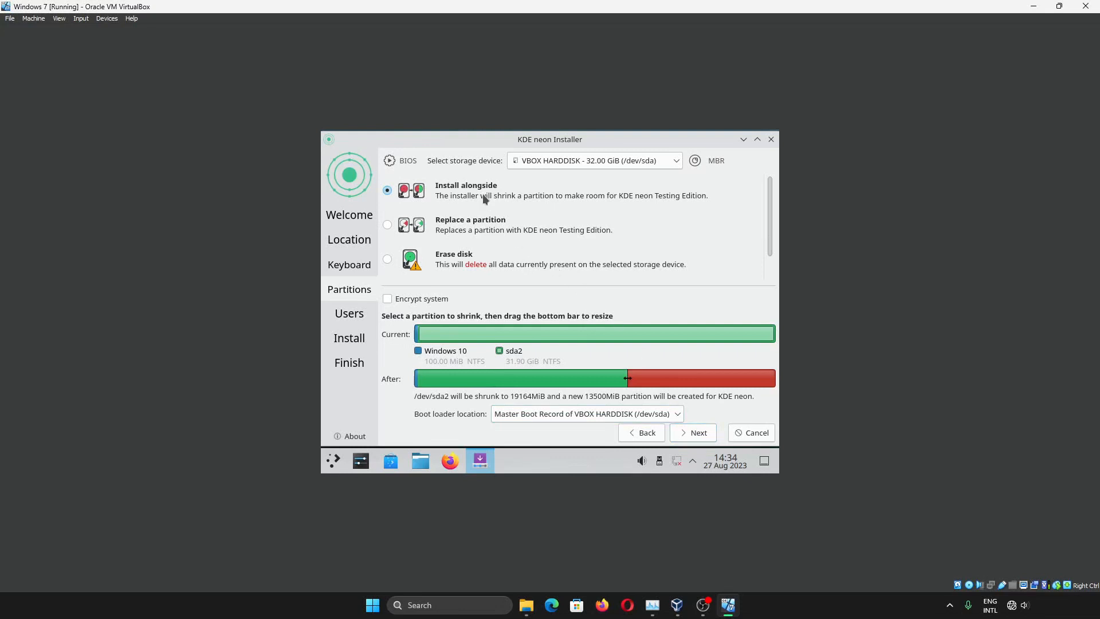
click(689, 437)
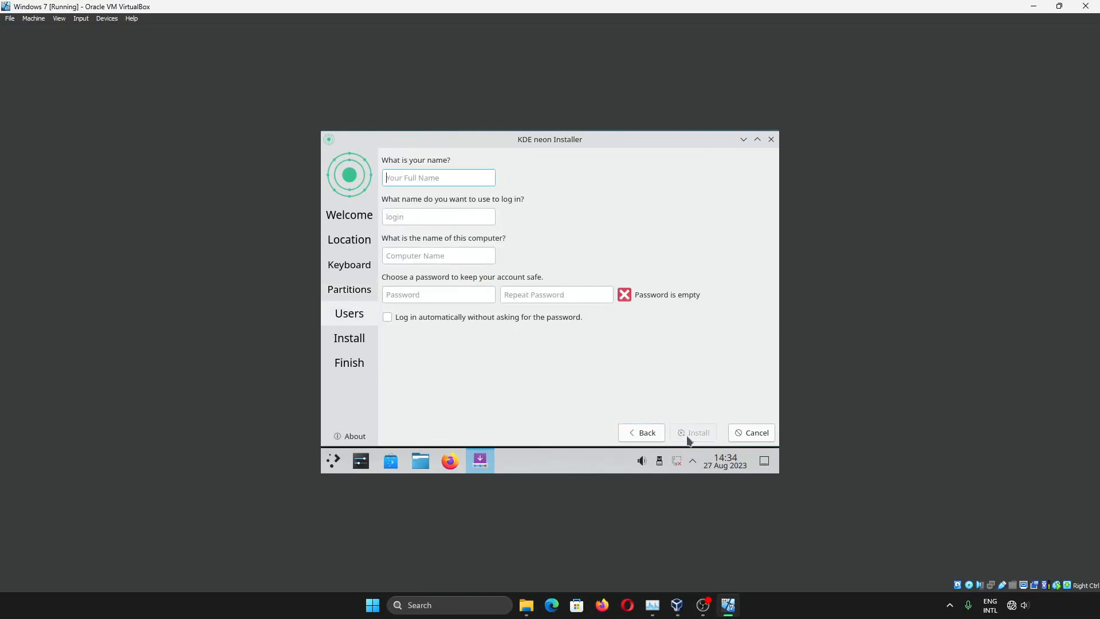
Enter the account name and password twice, enable automatic login, and start the installation
text(me)
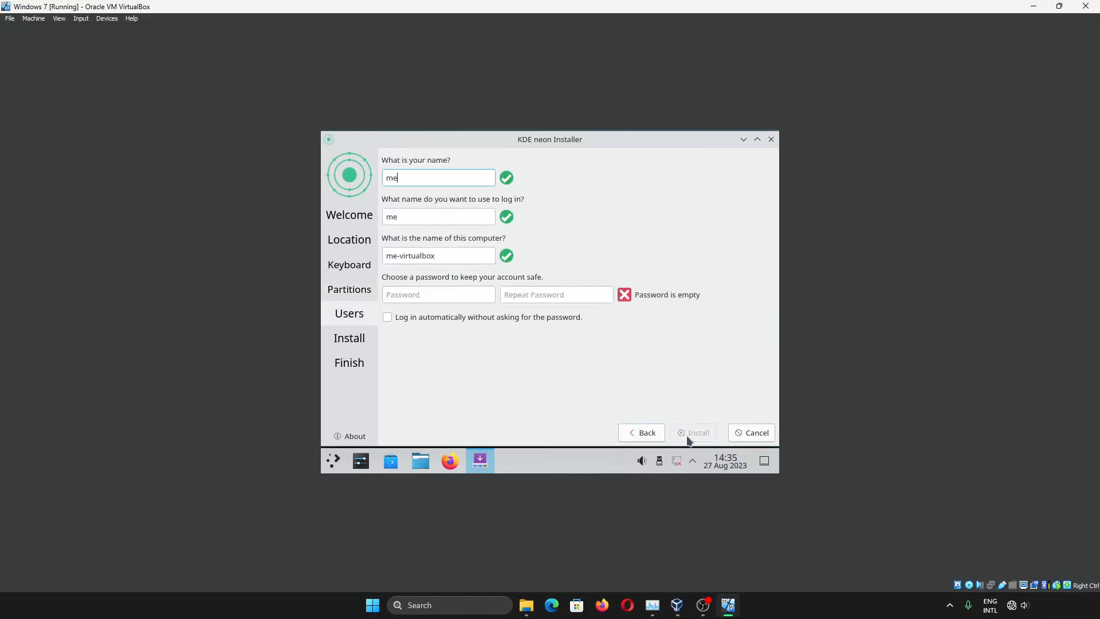
click(464, 294)
key(Tab)
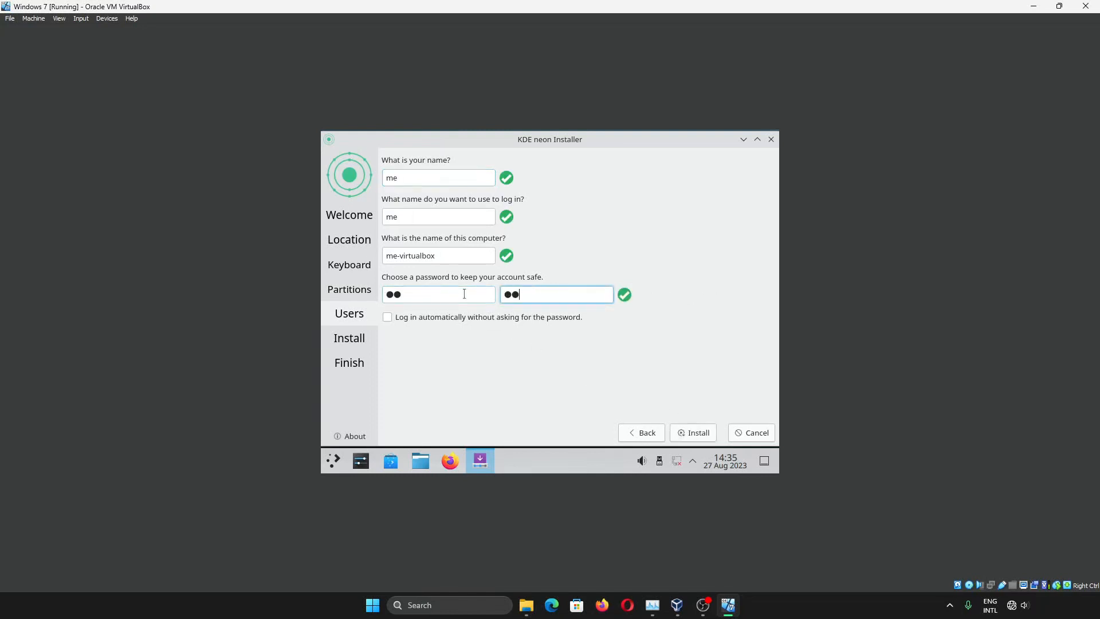
click(454, 318)
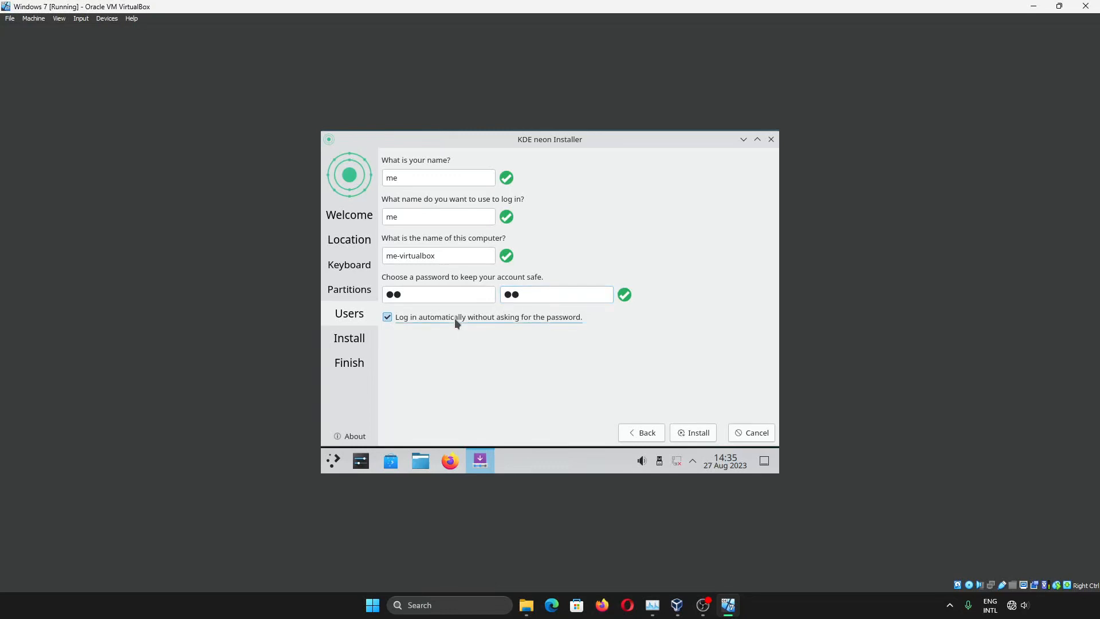
click(697, 431)
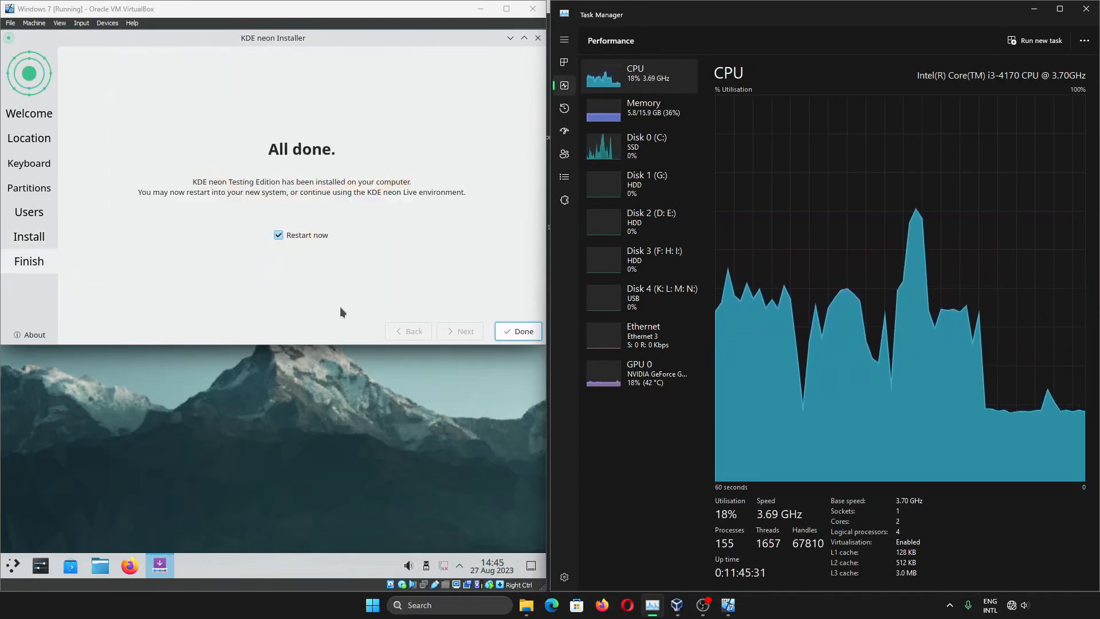
Maximize the VM window and finish the installer to restart
click(518, 331)
key(super+Up)
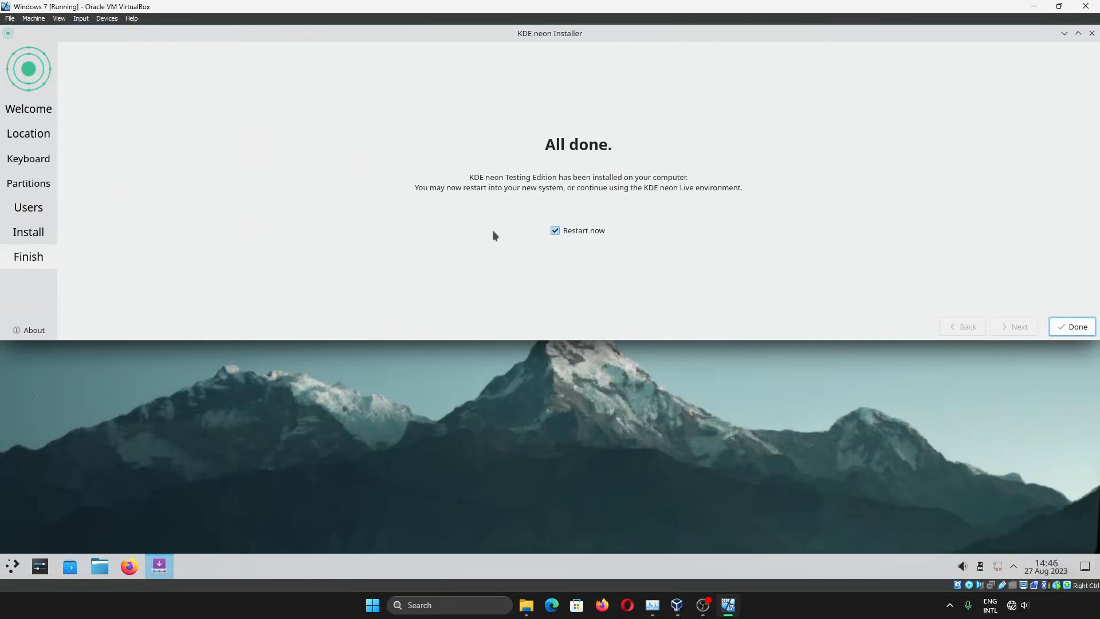
click(1078, 327)
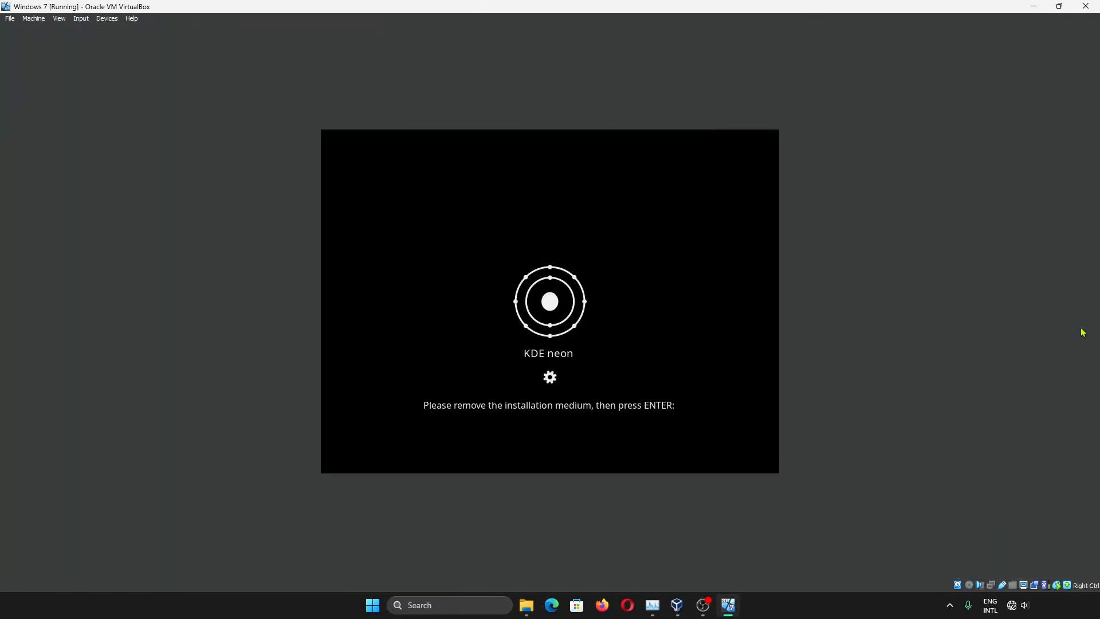
Remove the installation disc from the VM's virtual optical drive
click(107, 18)
mouse_move(226, 29)
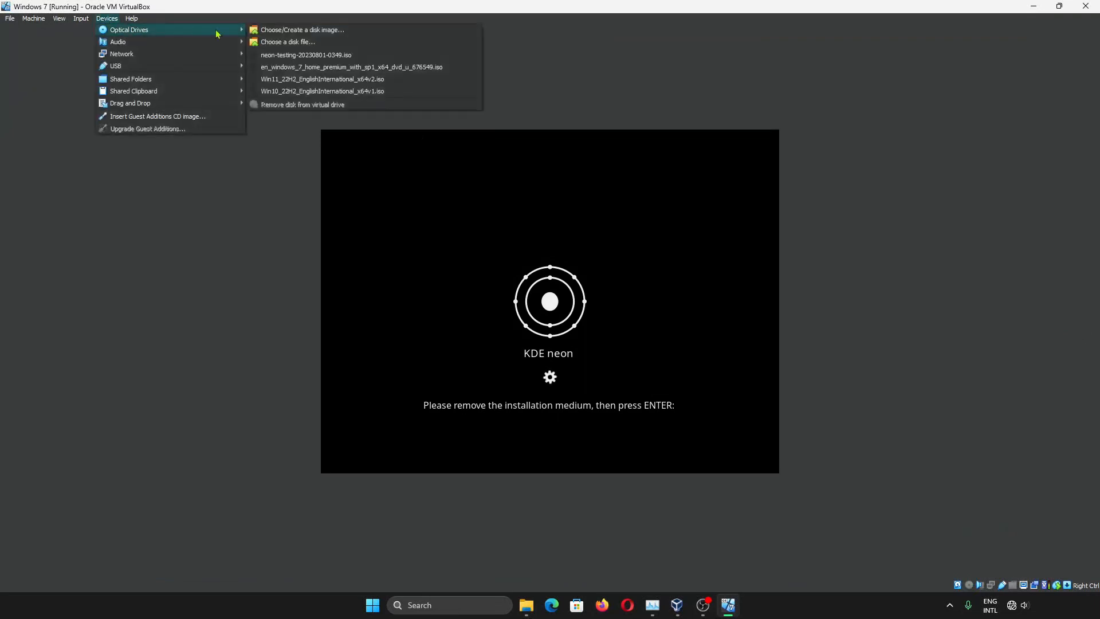
click(292, 106)
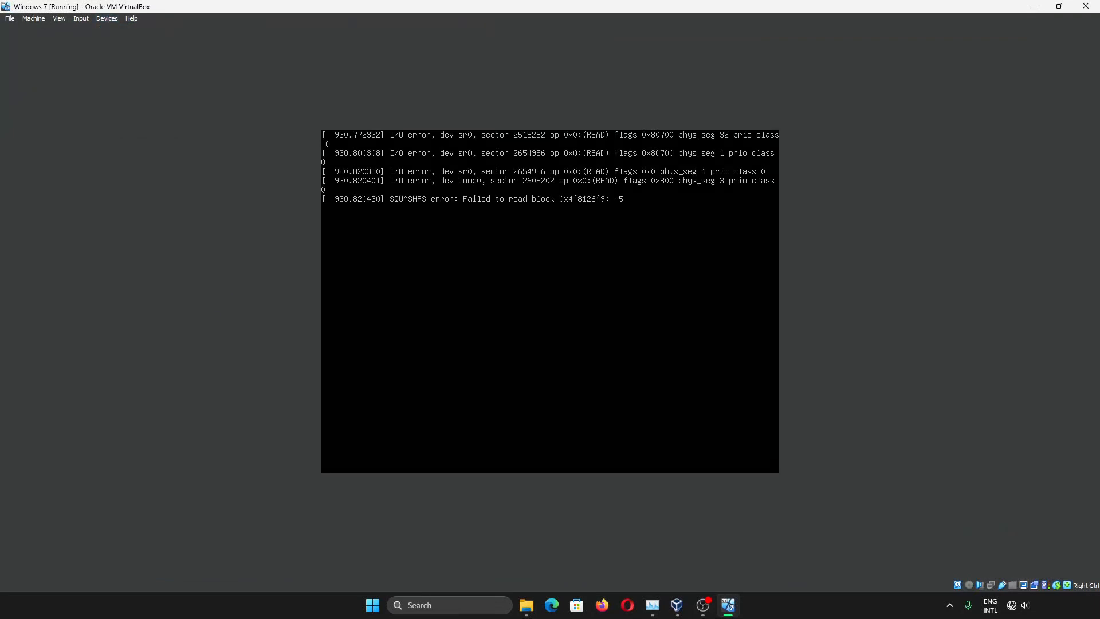
Reboot to the GRUB menu, check the Windows 10 entry, and boot Neon GNU/Linux
key(Return)
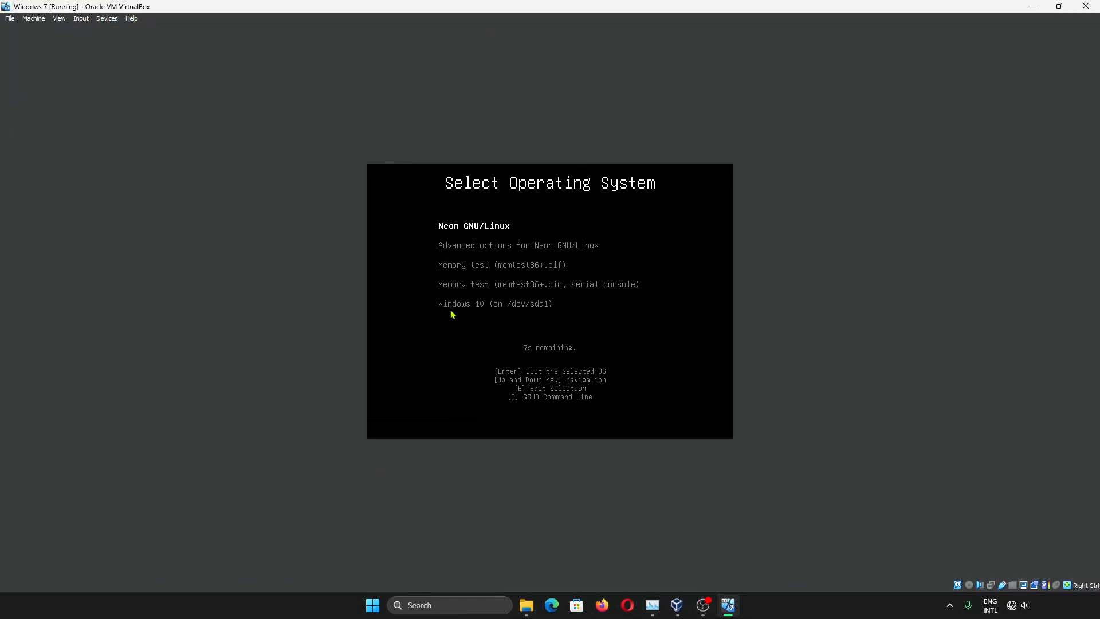
key(Down)
key(Down)
key(Down)
key(Down)
key(Up)
key(Up)
key(Up)
key(Up)
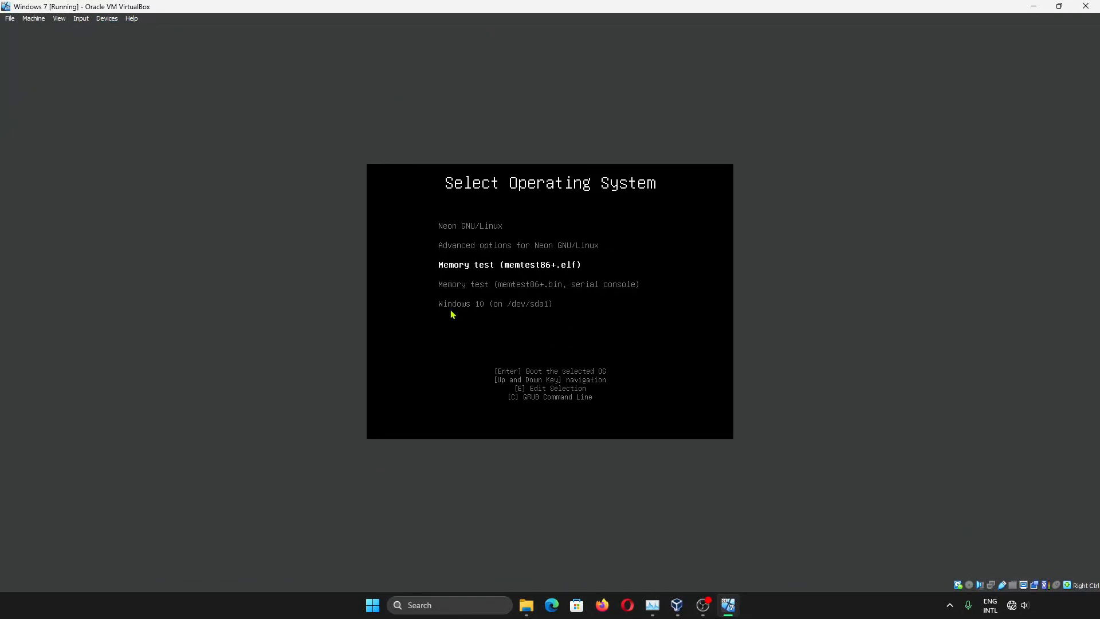
key(Down)
key(Down)
key(Down)
key(Down)
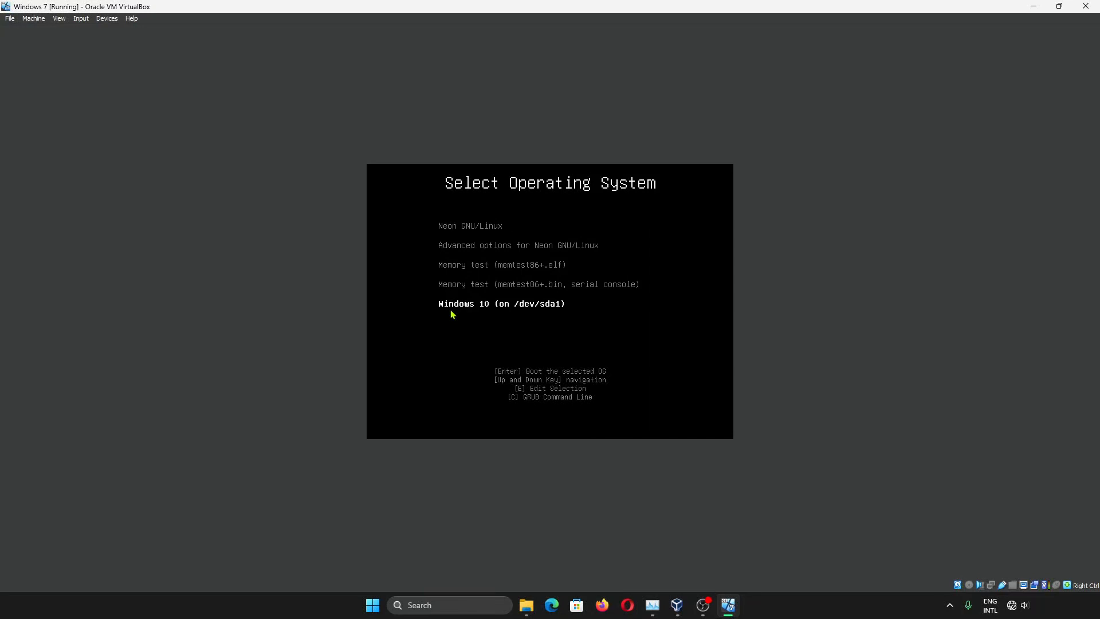
key(Up)
key(Up)
key(Up)
key(Up)
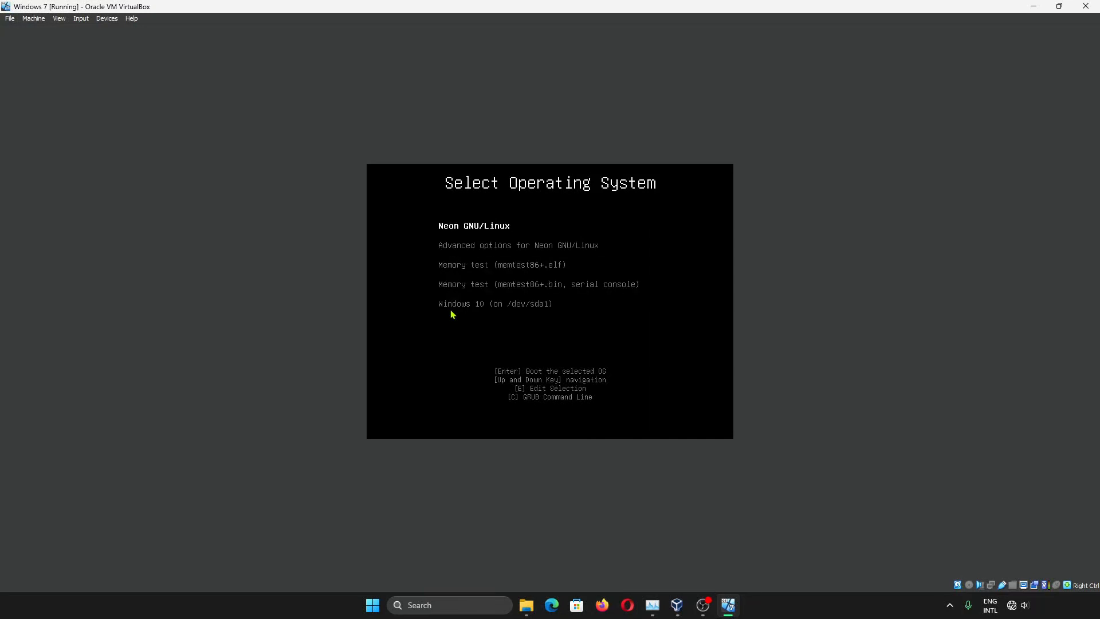
key(Down)
key(Down)
key(Down)
key(Down)
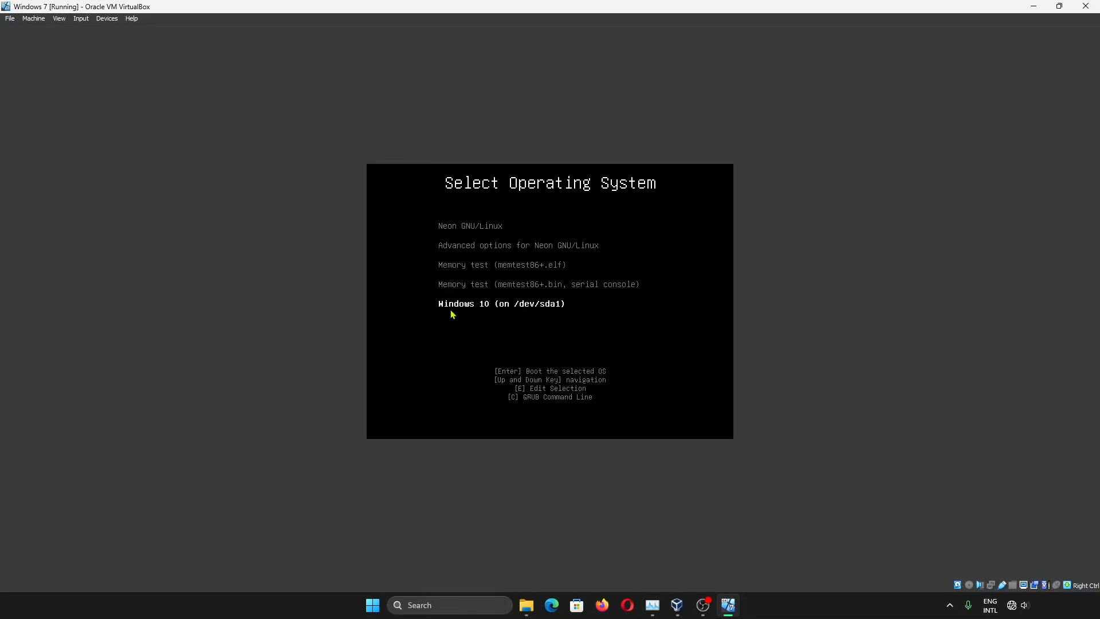
key(Up)
key(Up)
key(Up)
key(Up)
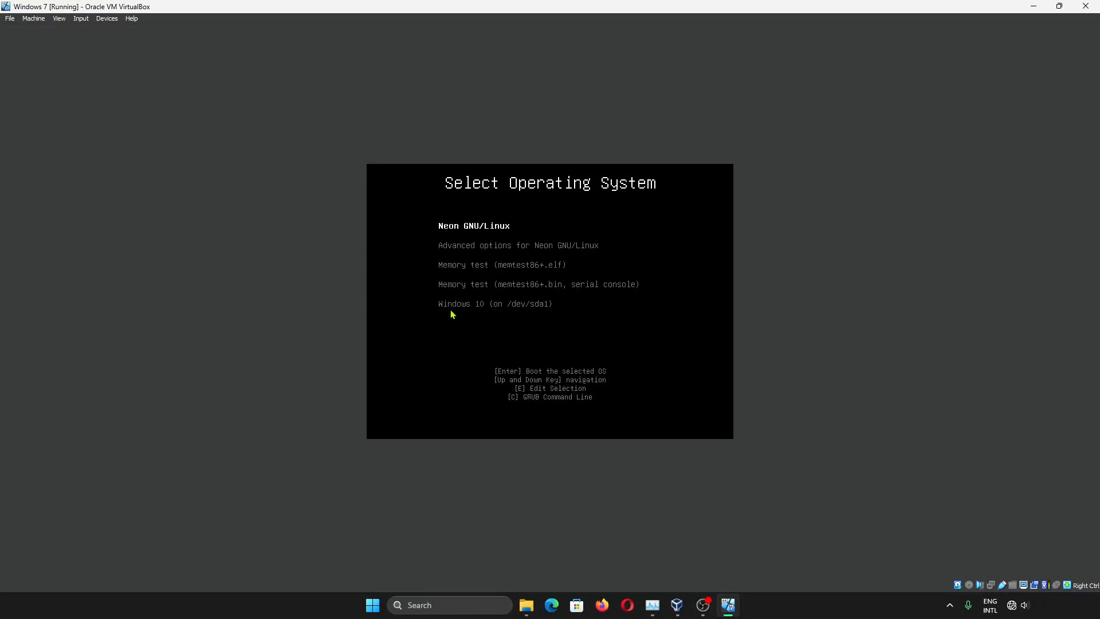
key(Return)
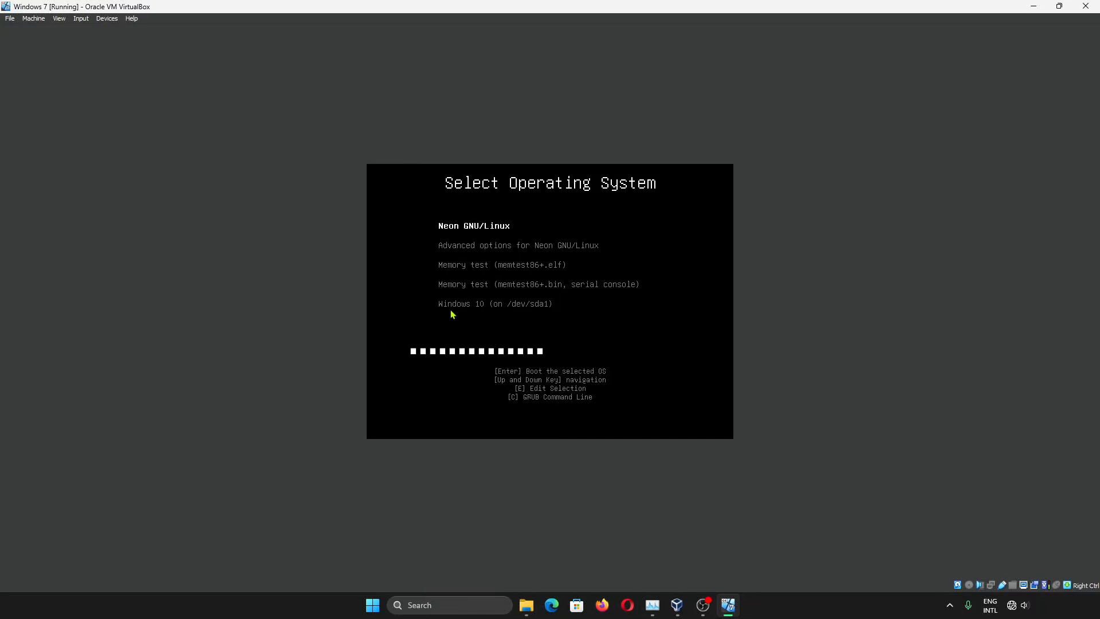
click(453, 314)
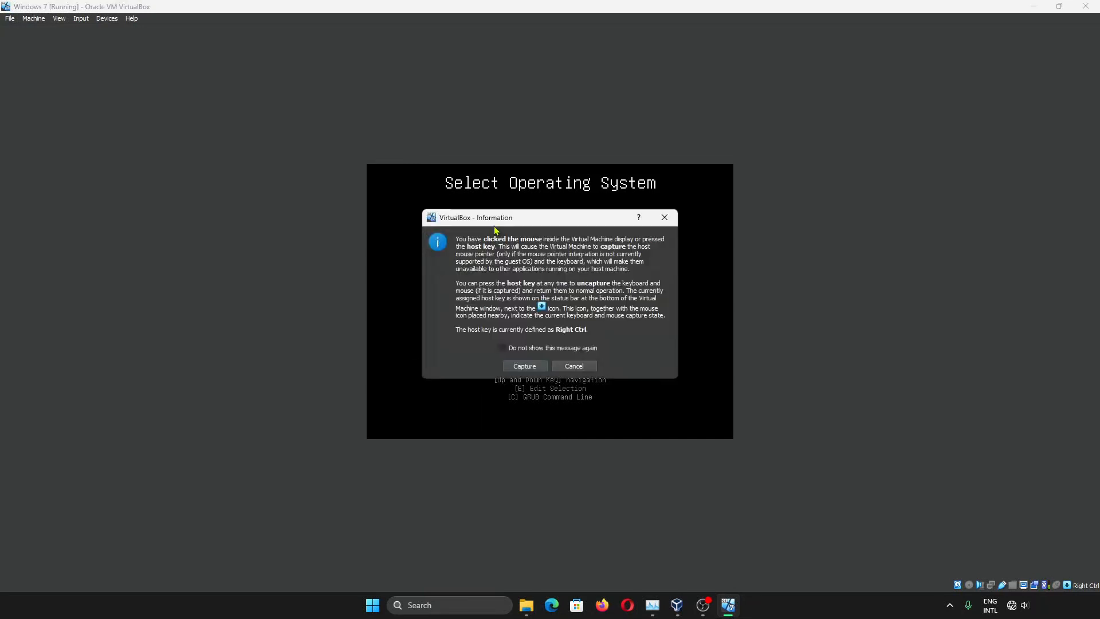
key(Return)
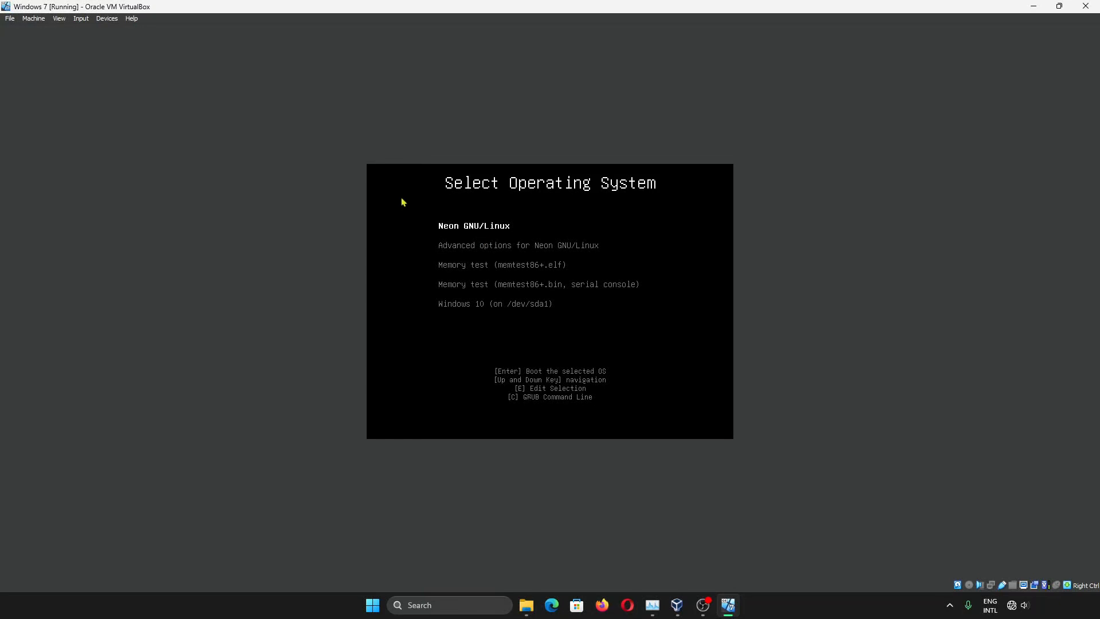
Reset the VM and highlight the Windows 10 entry in the boot menu
click(34, 18)
click(80, 105)
click(525, 342)
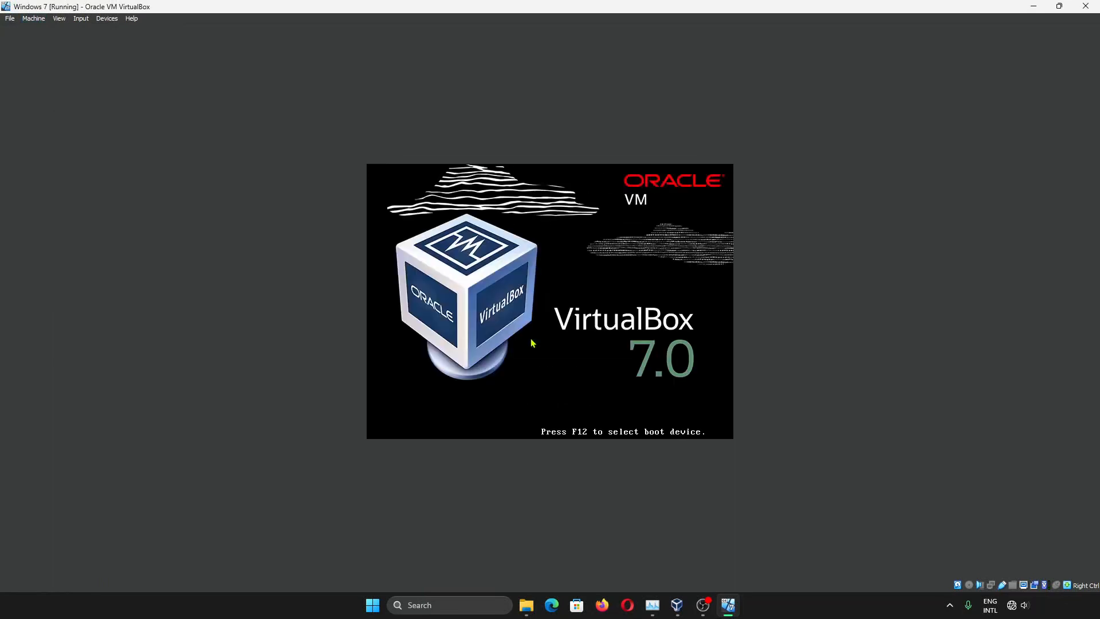
key(Down)
key(Down)
key(Down)
key(Down)
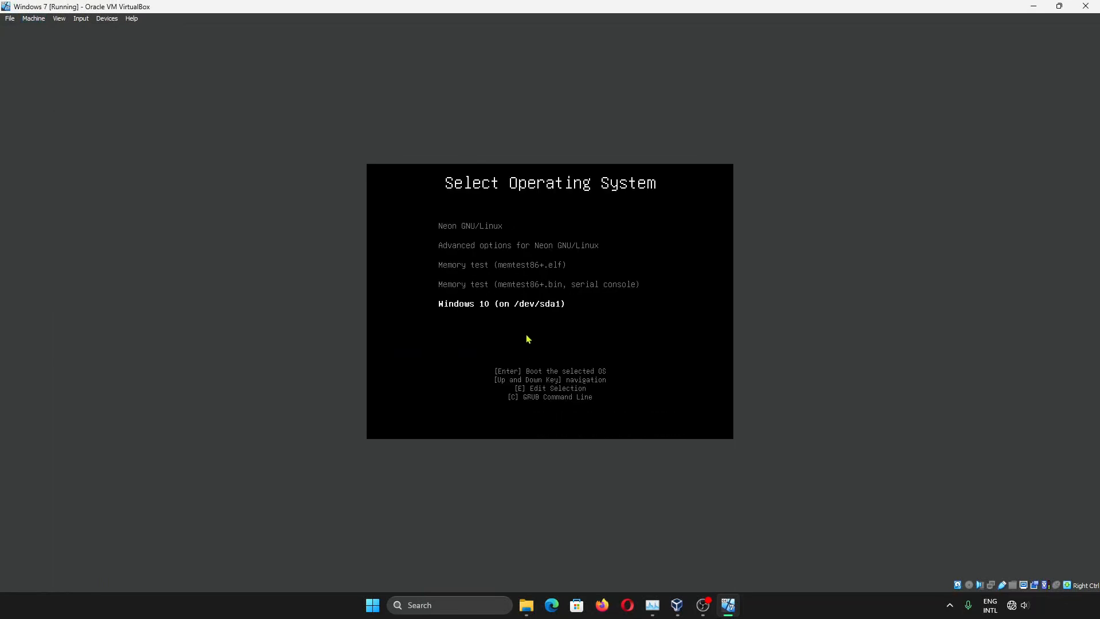
click(519, 311)
click(569, 367)
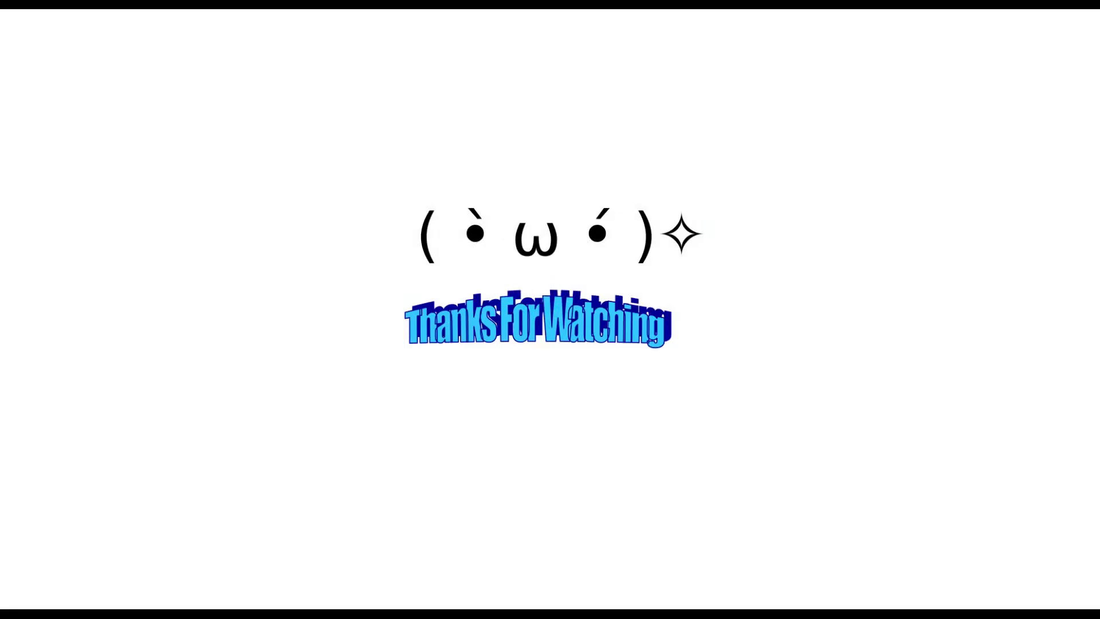